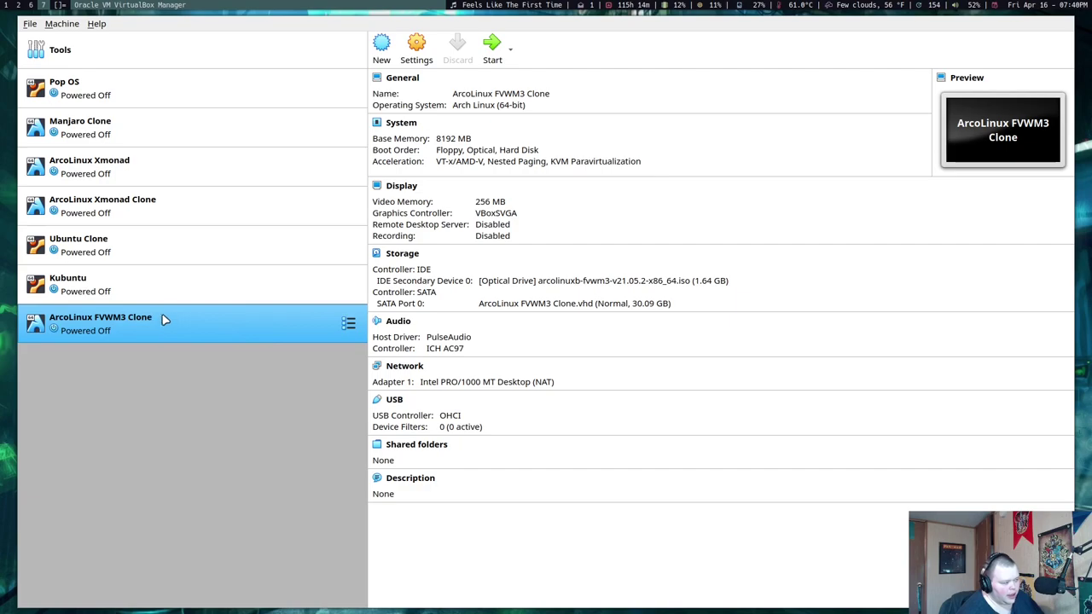
Start the ArcoLinux FVWM3 Clone virtual machine from the VirtualBox Manager toolbar
click(492, 44)
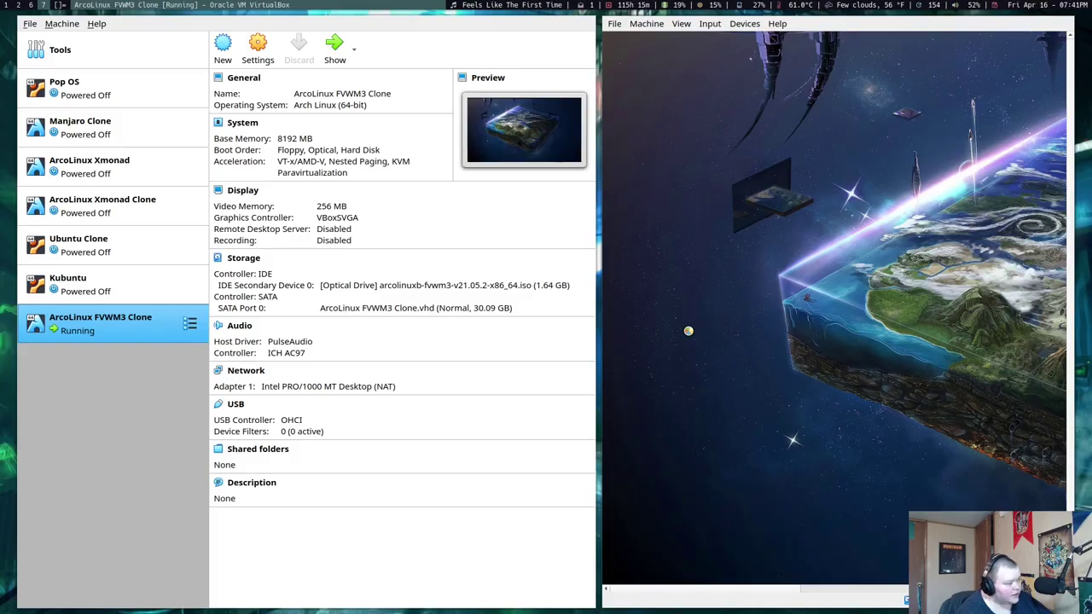
Send the VM window to workspace 2 and switch to that workspace
key(super+shift+2)
key(super+2)
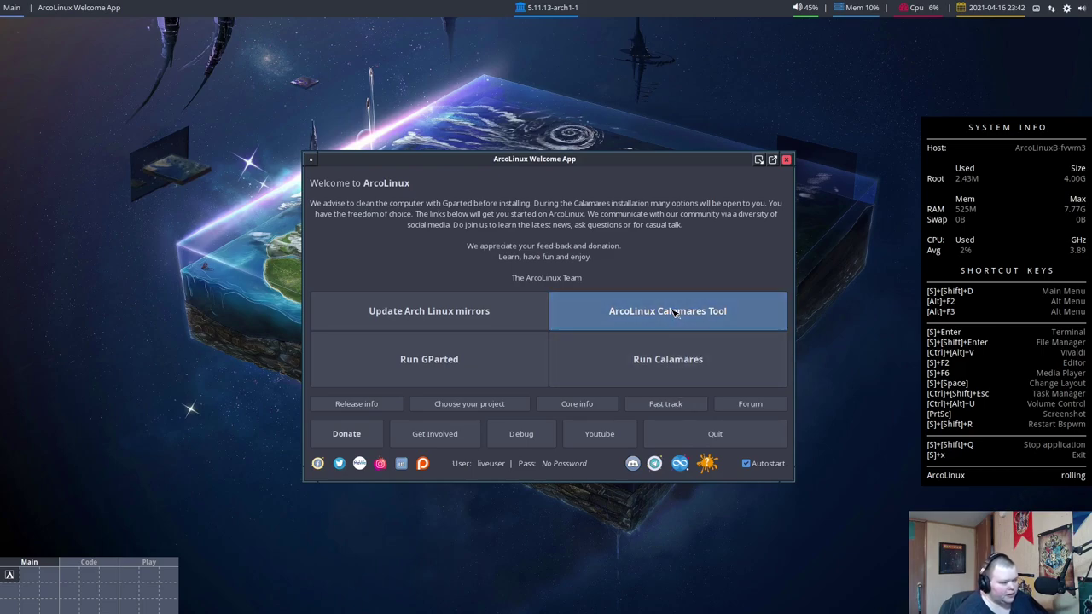
Save ext4 as the preferred filesystem in the ArcoLinux Calamares Tool, then close it
click(640, 321)
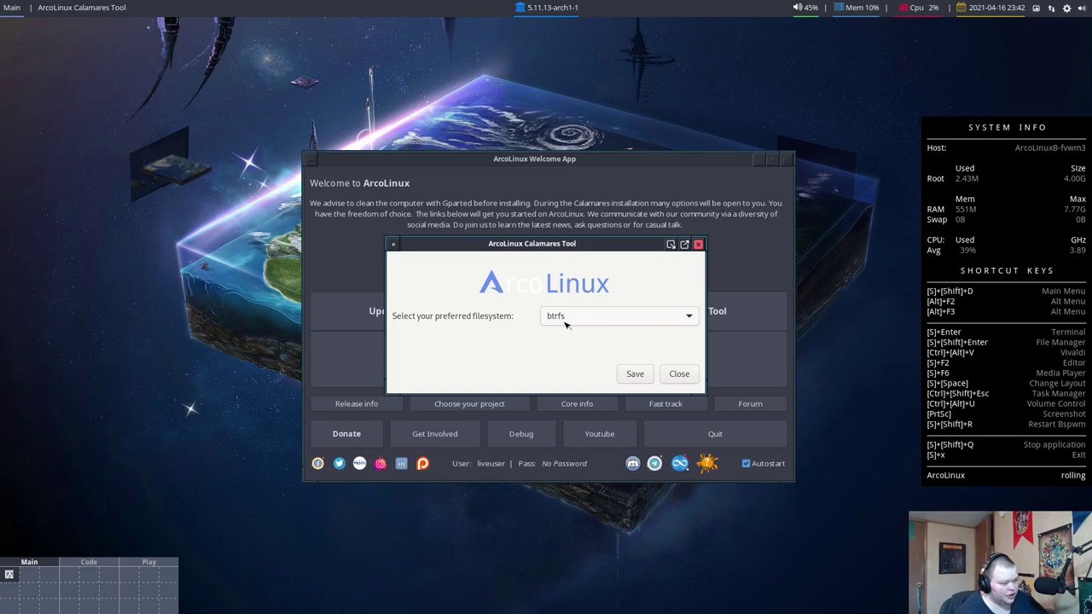
click(613, 318)
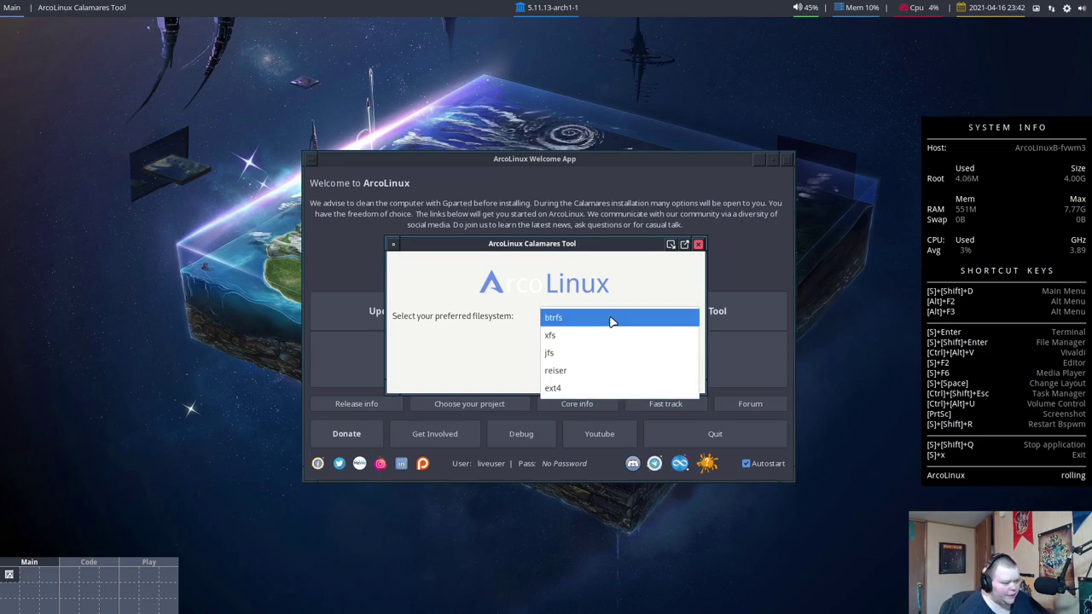
click(594, 388)
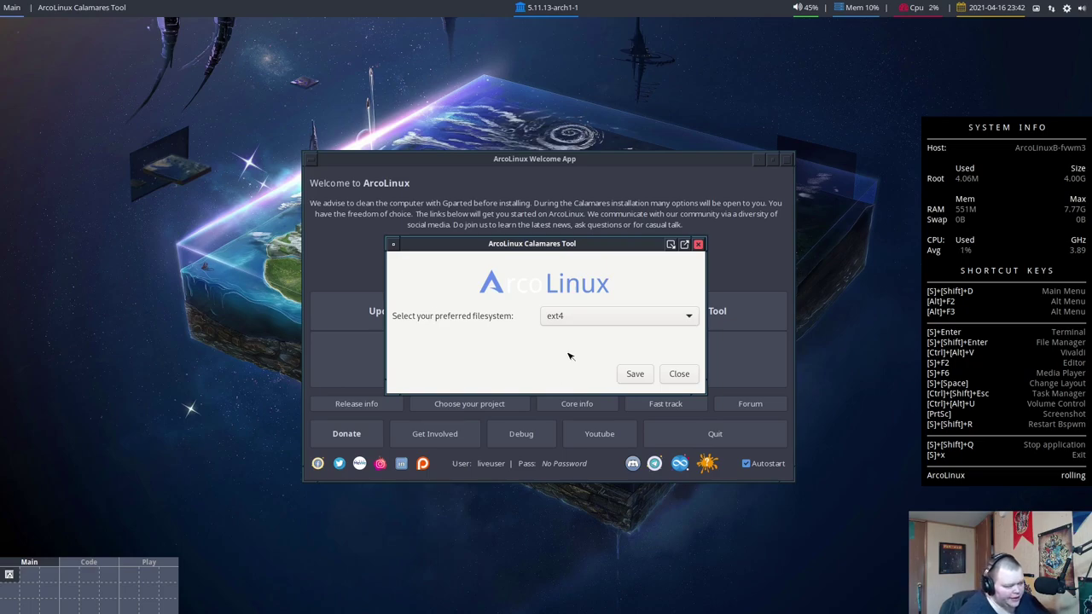
click(633, 374)
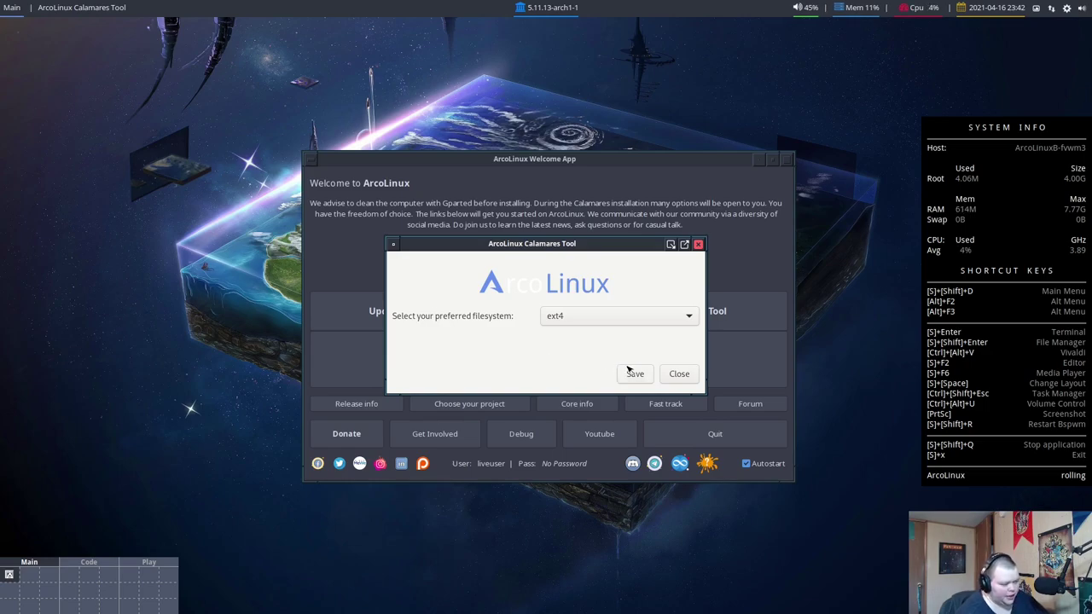
click(664, 374)
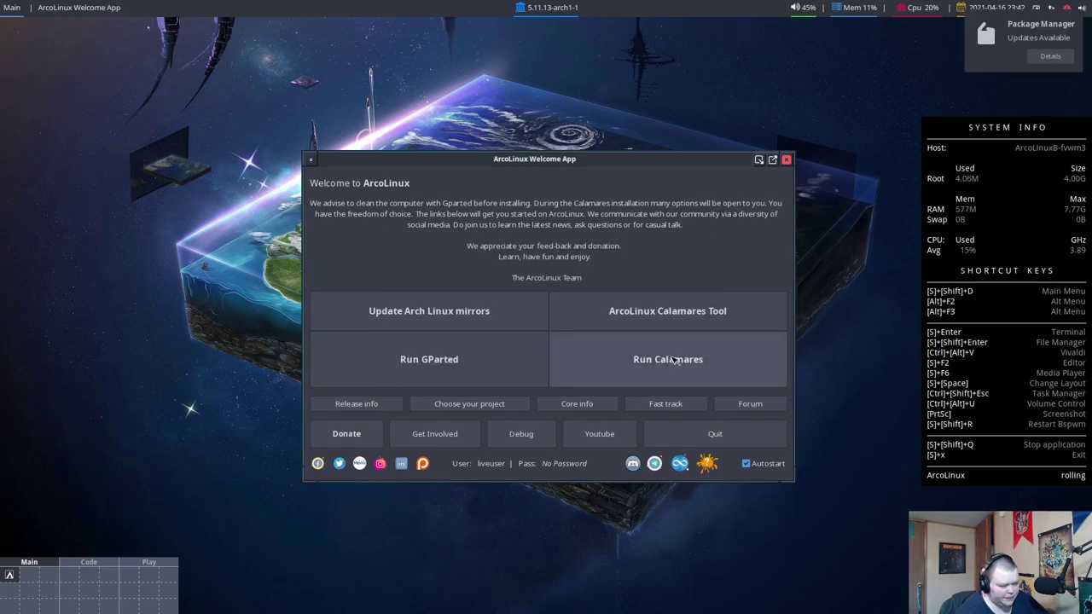
Run Calamares, pass the Welcome page, and tick the Linux-lts kernel
click(675, 360)
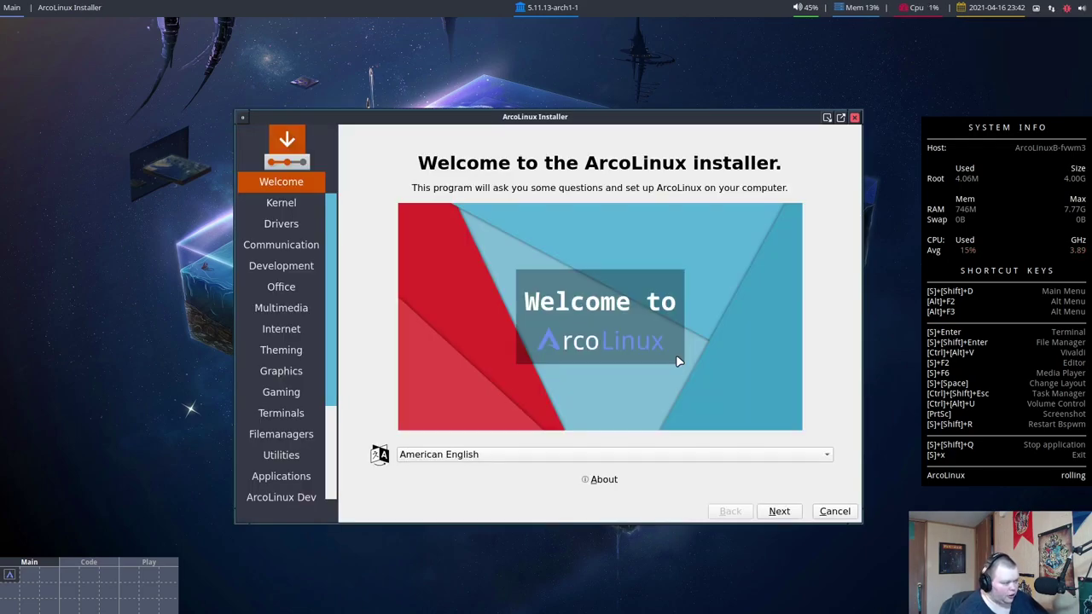
click(779, 511)
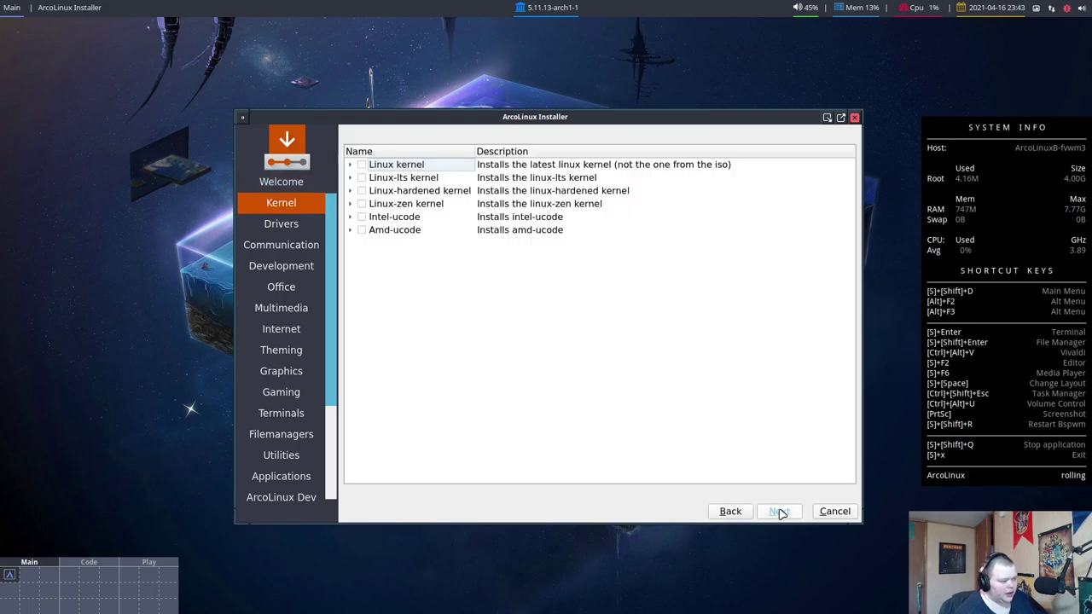
click(362, 177)
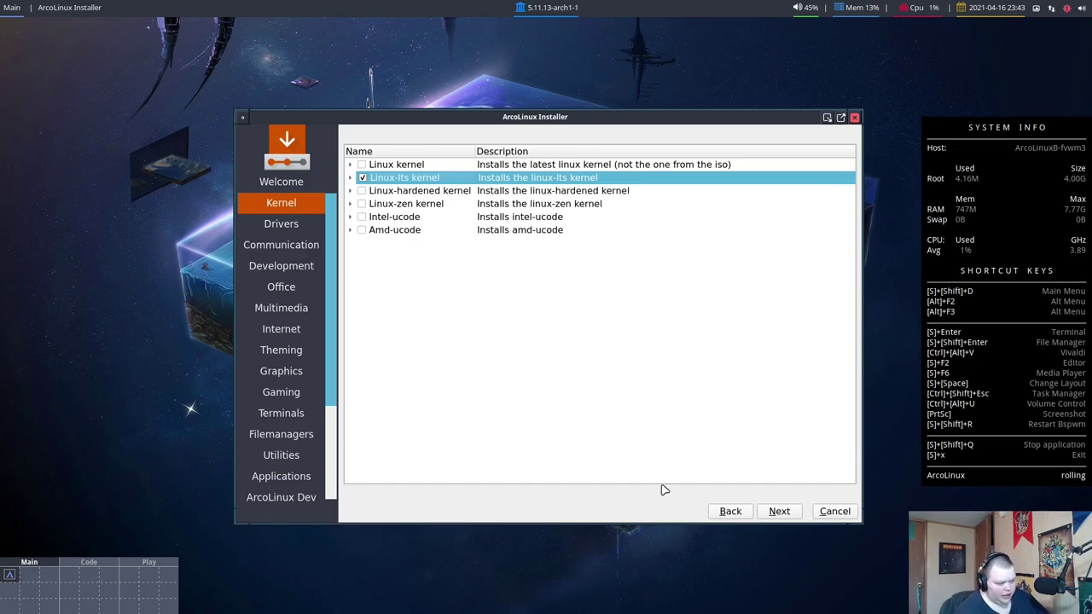
Tick the Xf86-video-nouveau driver and skip the communication, development, office, multimedia and internet lists
click(776, 512)
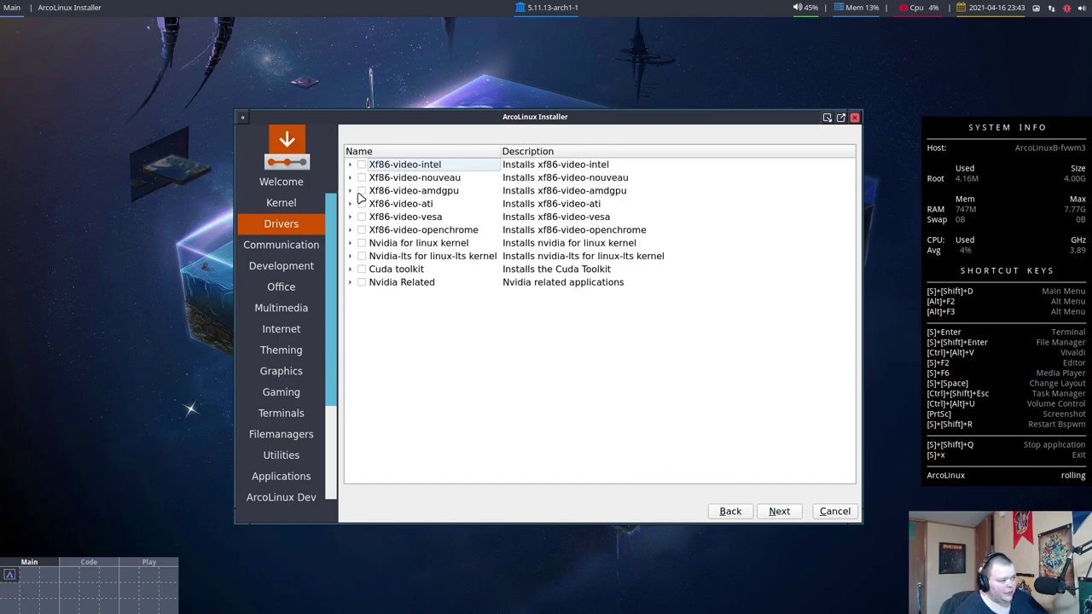
click(361, 178)
click(778, 513)
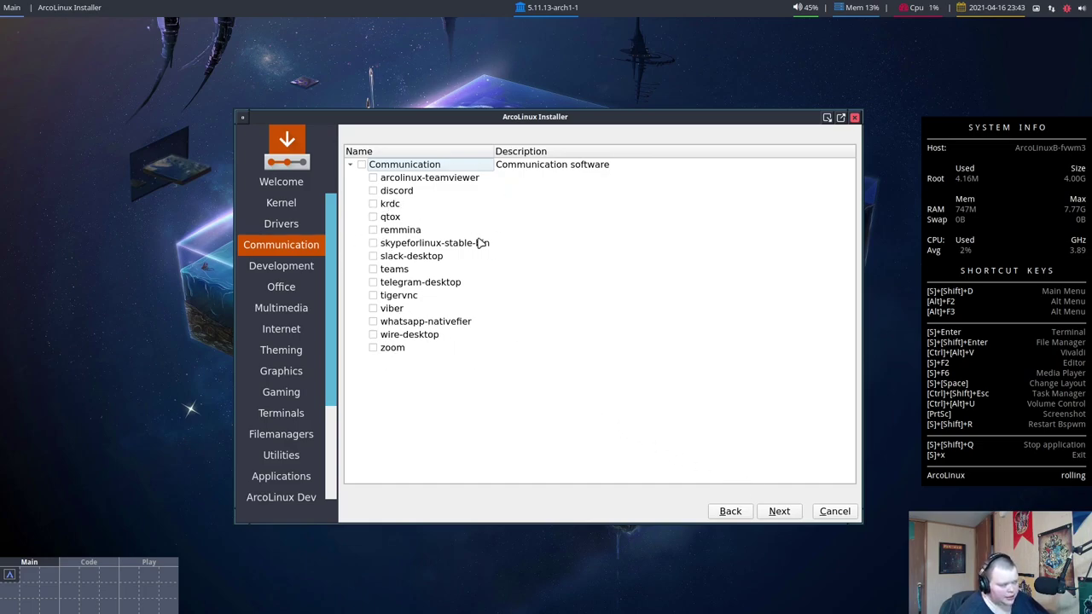
click(776, 510)
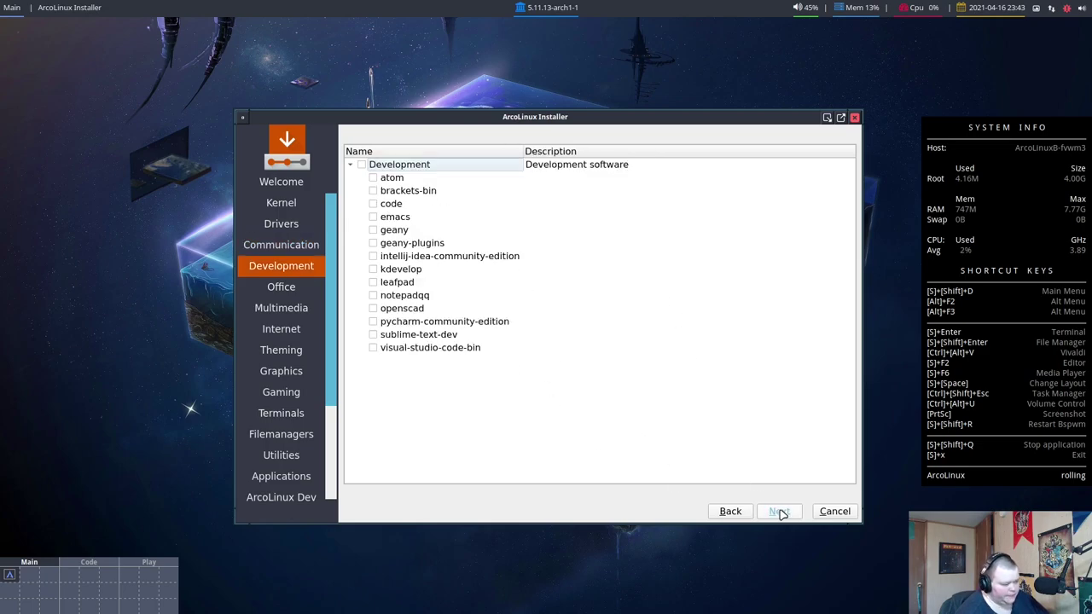
click(779, 512)
click(779, 512)
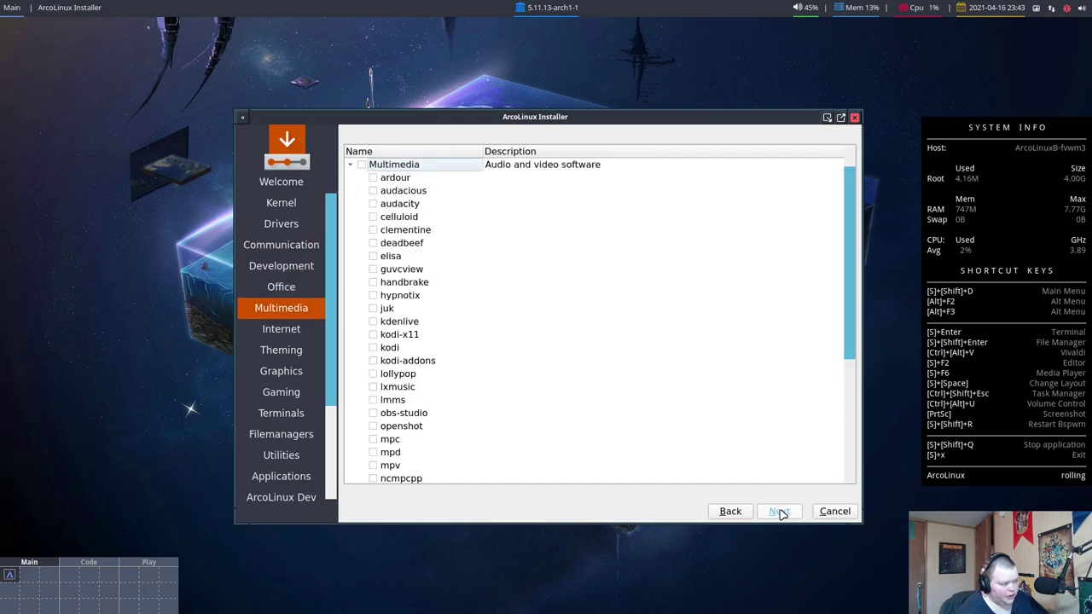
click(779, 511)
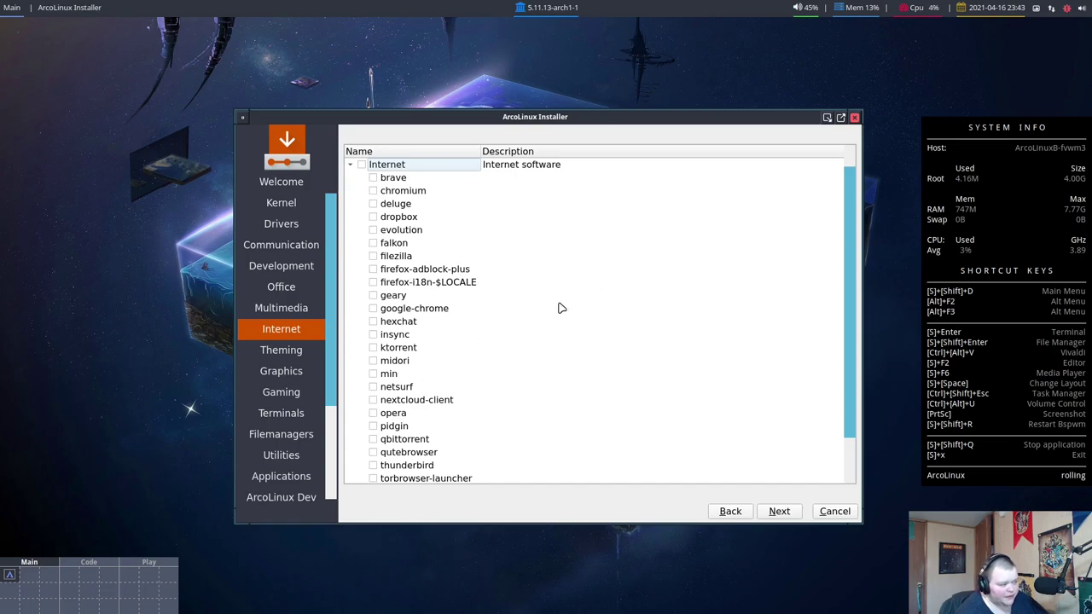
click(778, 511)
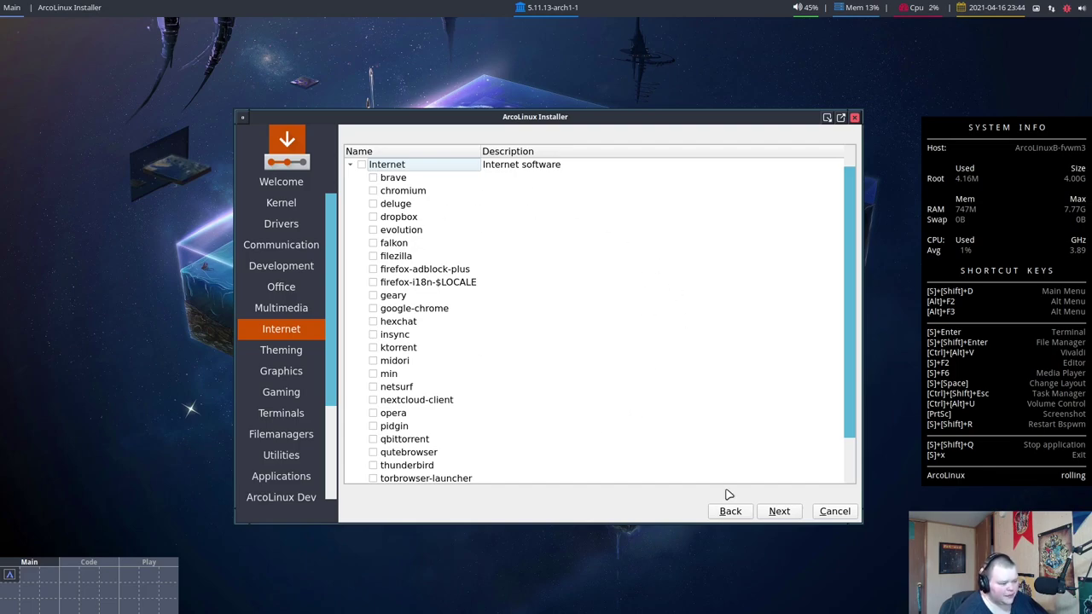
Skip the theming, graphics, gaming, terminals, file managers, utilities, applications and ArcoLinux Dev pages to Location
click(776, 513)
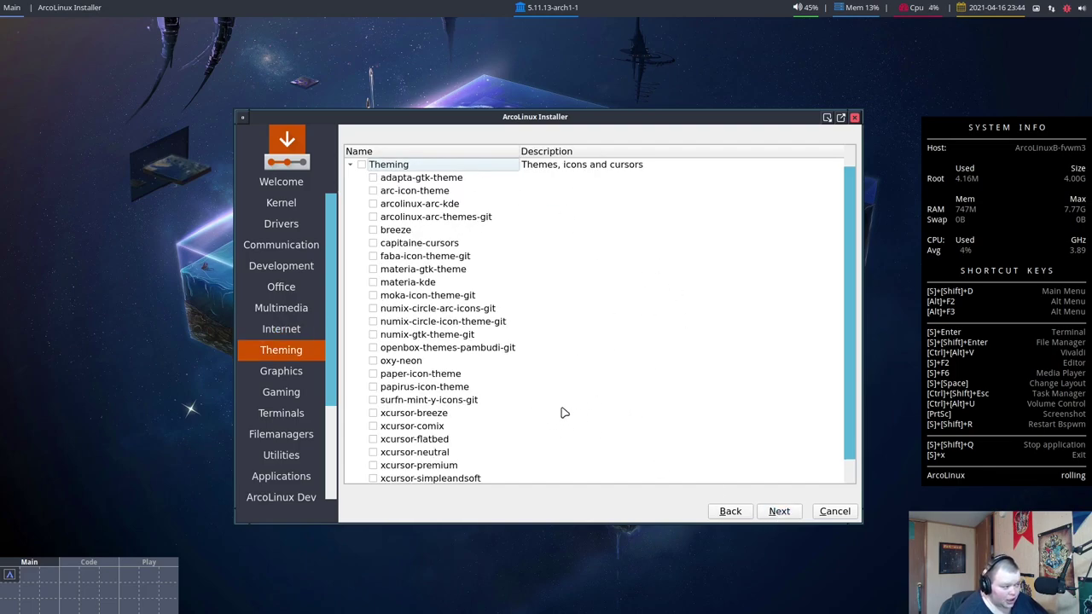
click(778, 511)
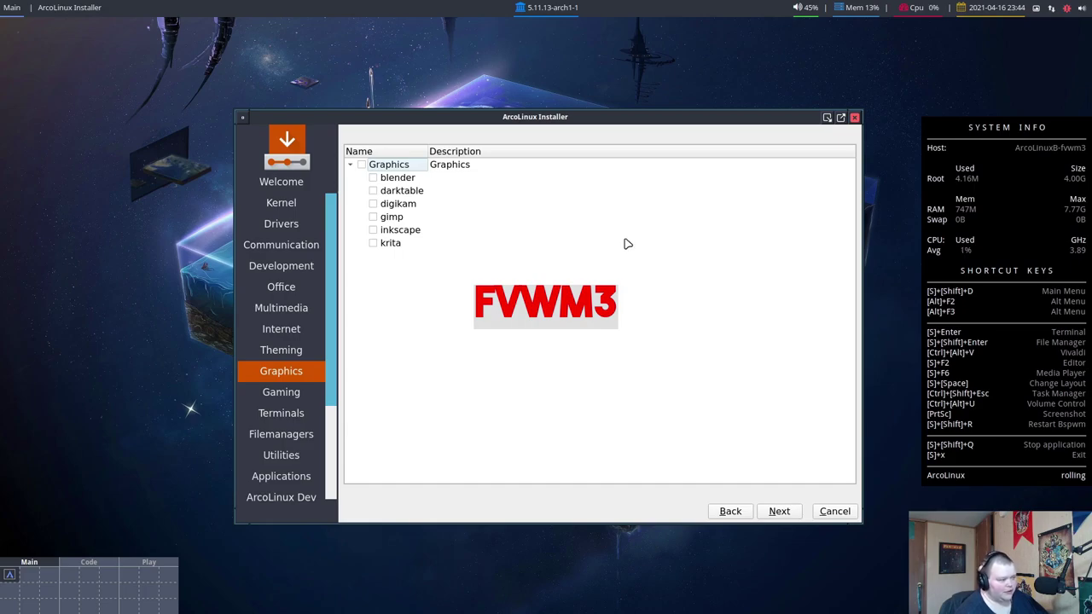
click(777, 510)
click(777, 510)
click(777, 510)
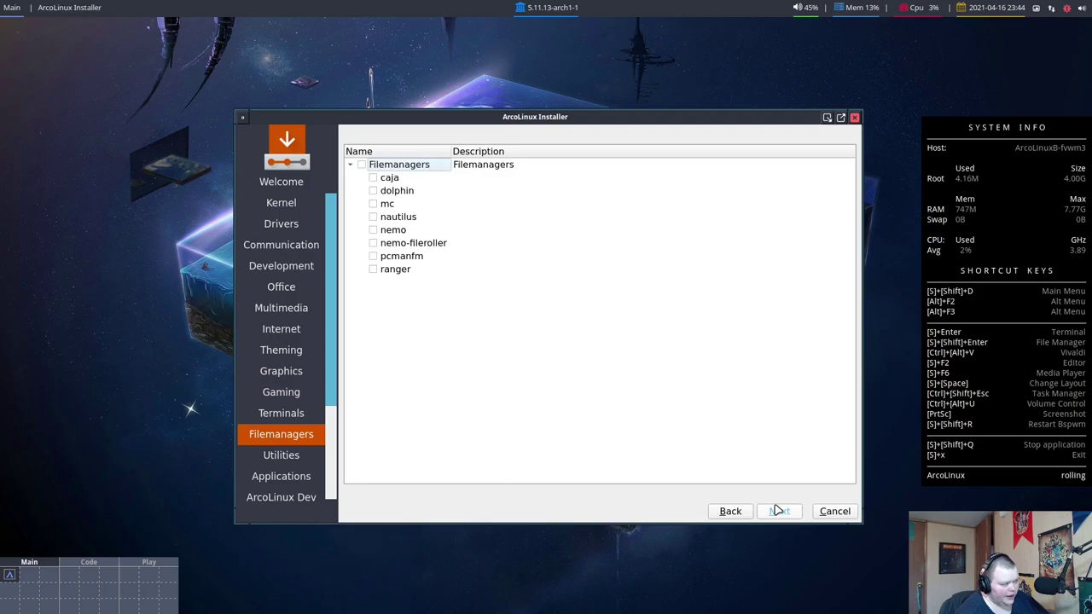
click(777, 510)
click(777, 510)
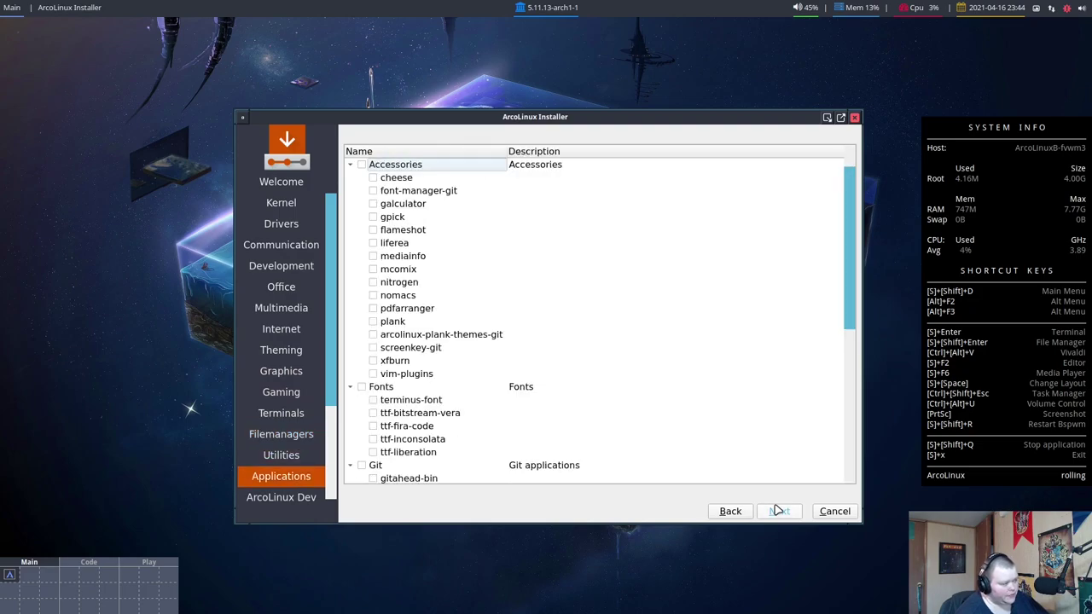
click(777, 510)
click(777, 511)
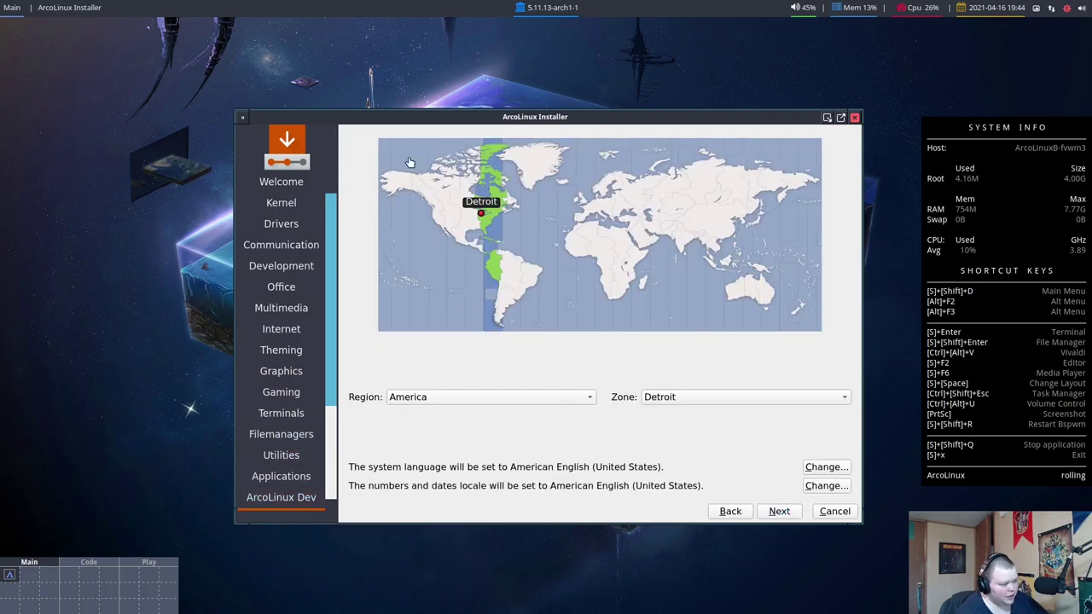
Accept the default location and keyboard, choose Erase disk, and continue to the Users page
click(777, 511)
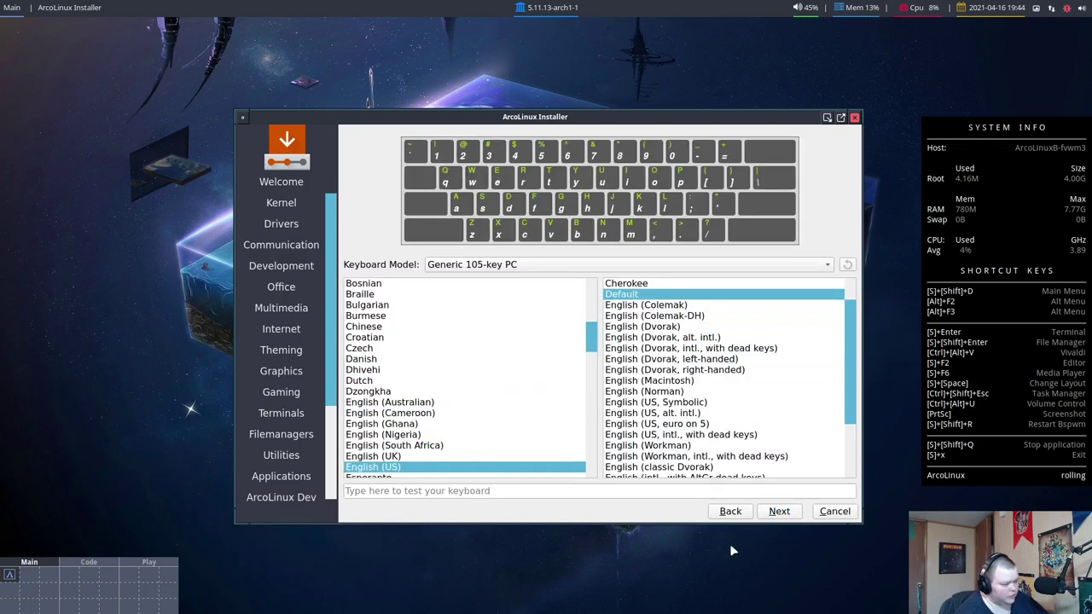
click(772, 512)
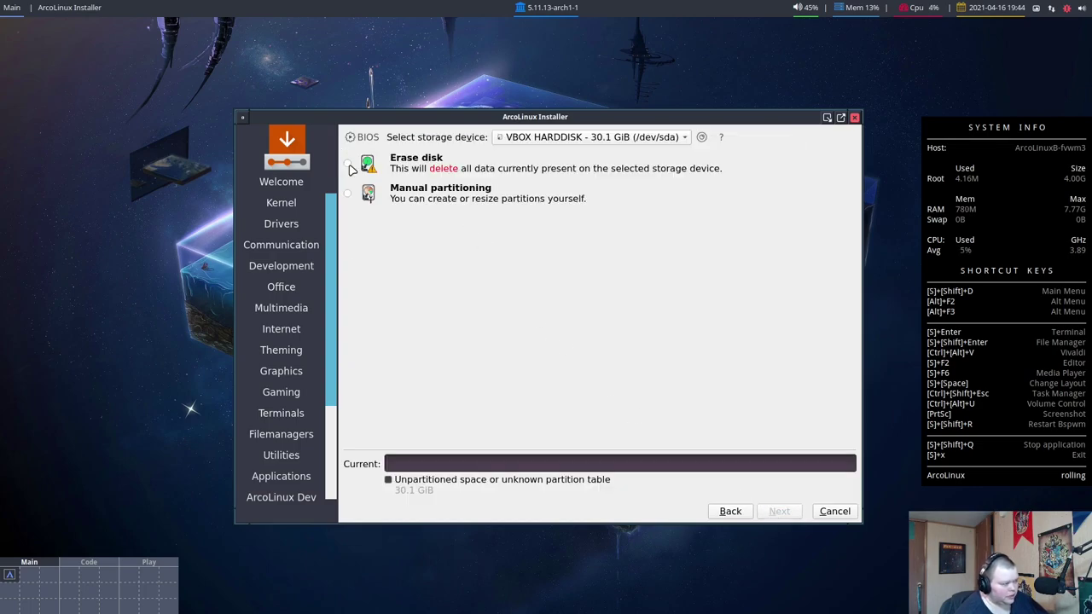
click(349, 166)
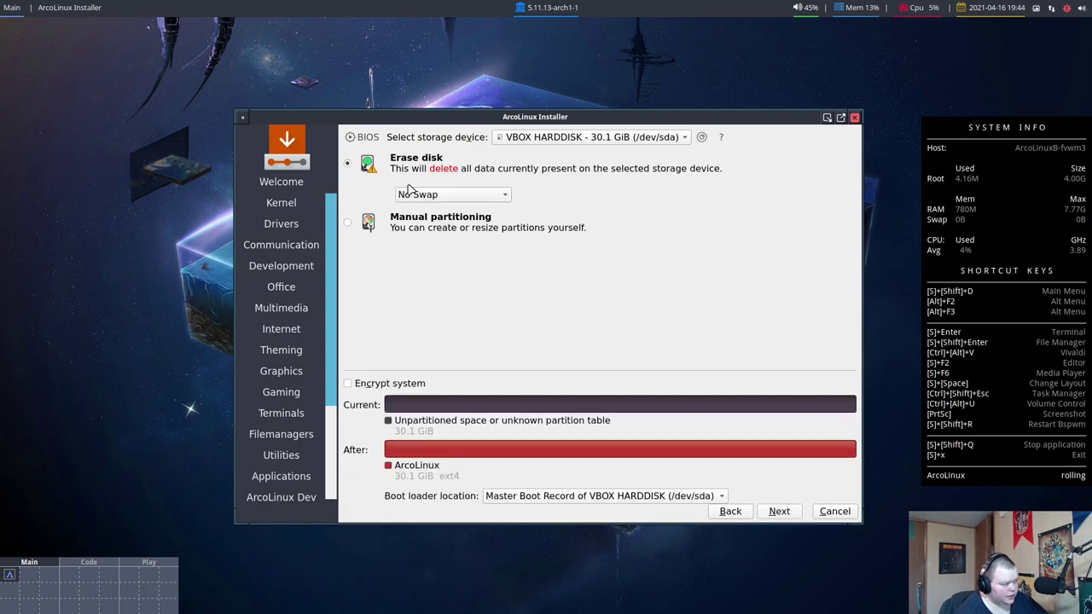
click(778, 513)
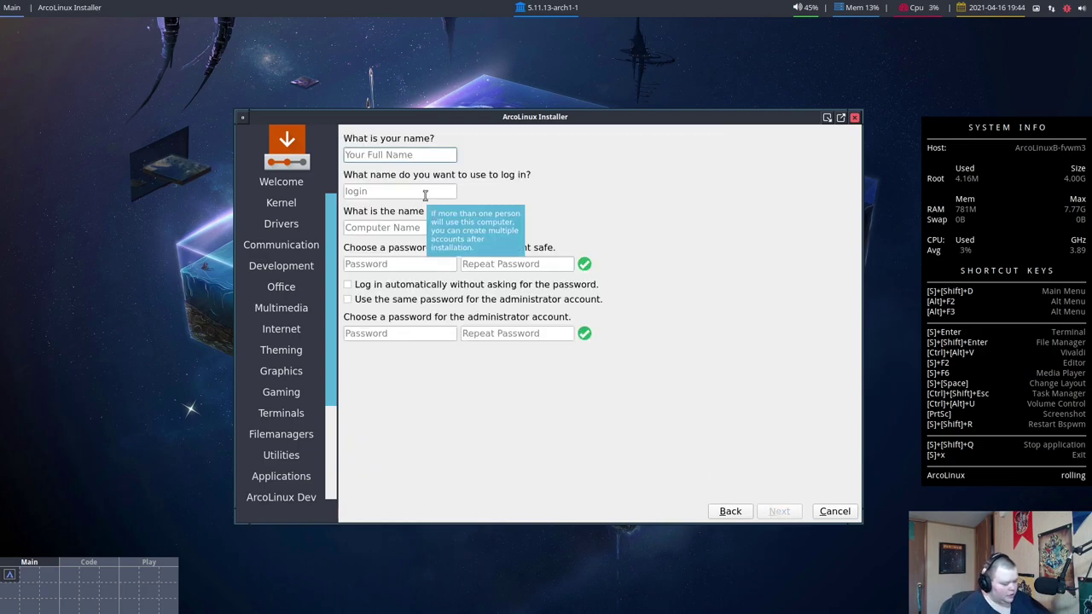
Enter the user's name and set the computer name to fmwv3virt
text(matt)
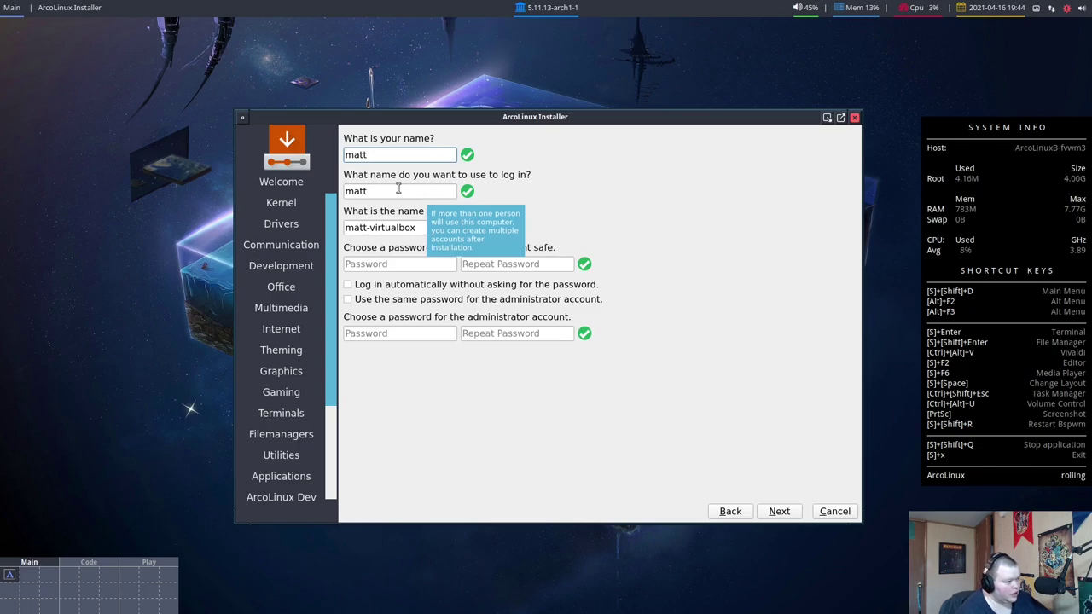
drag(422, 228, 325, 225)
text(g)
key(BackSpace)
text(fm)
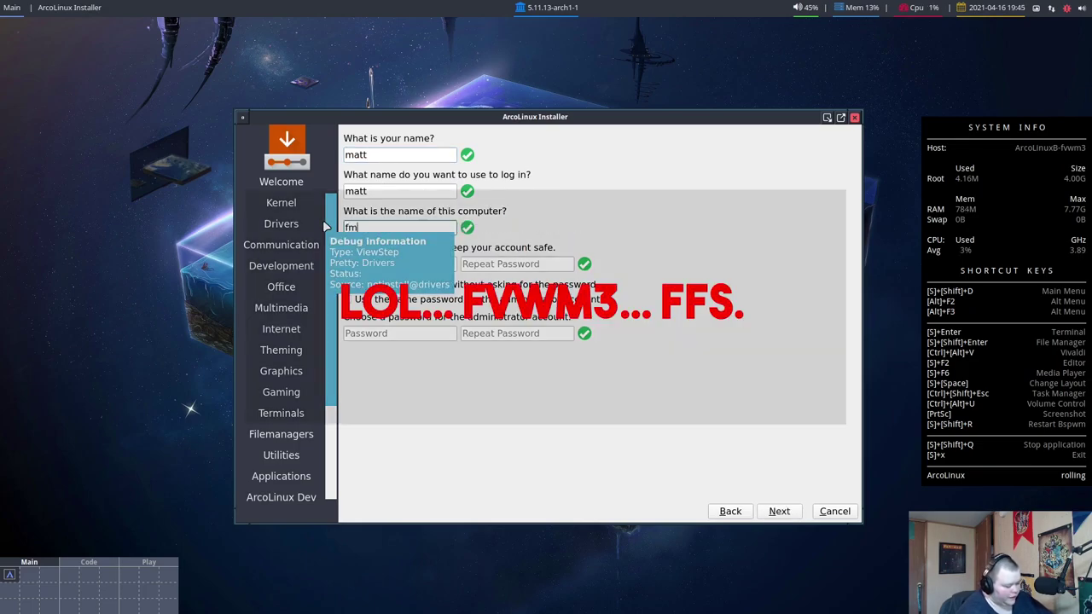
text(wv3virt)
Set the user password, reuse it for the administrator account, and start the installation
click(366, 264)
key(Tab)
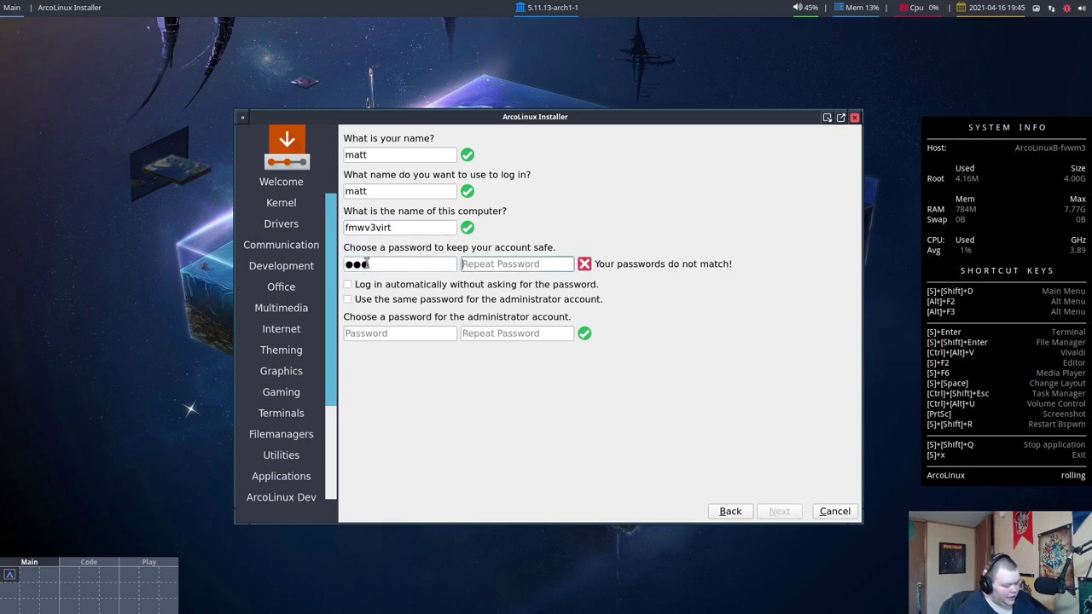
key(Tab)
key(Tab)
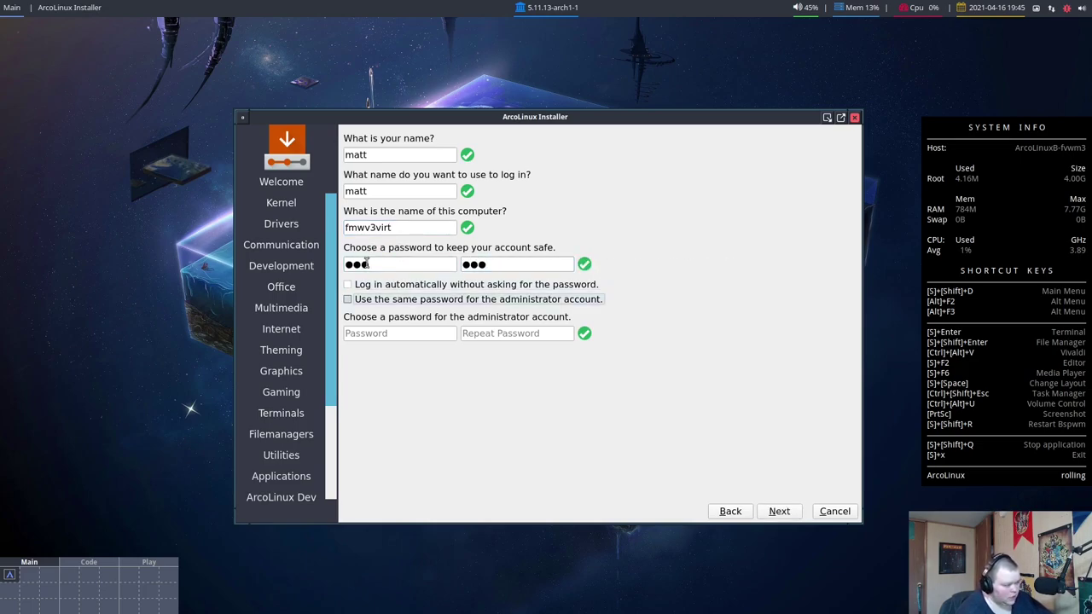
click(778, 512)
click(778, 512)
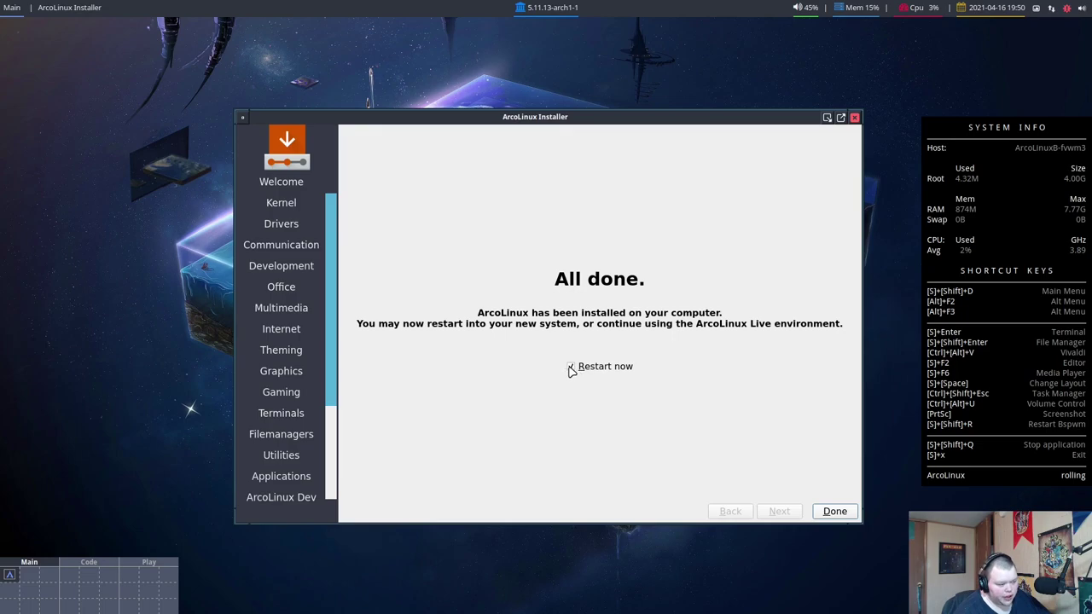
Uncheck Restart now on the All done page
click(570, 369)
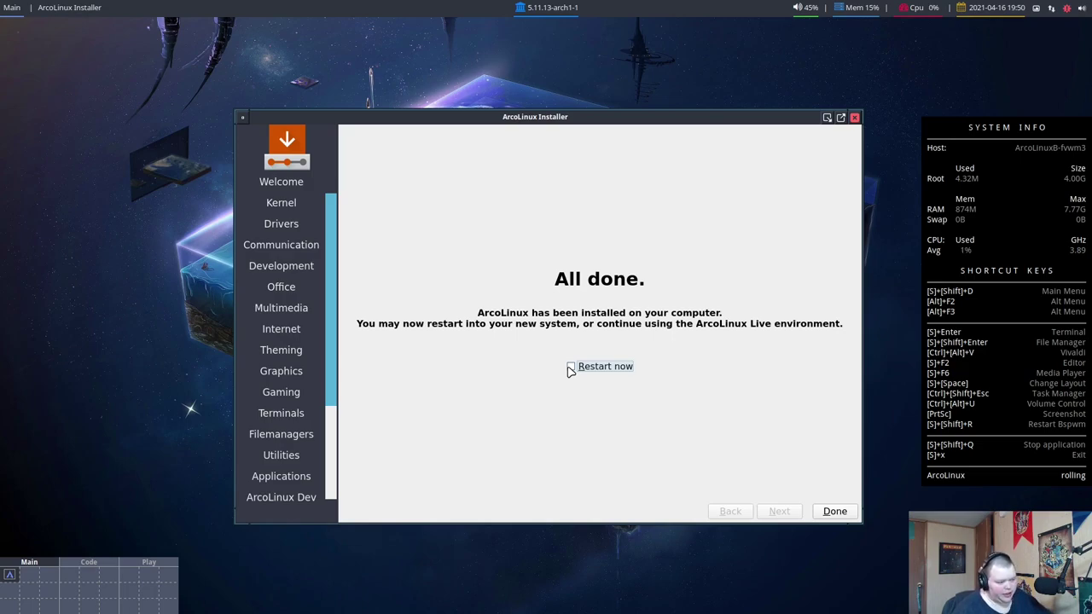
Close the finished Calamares installer with Done
click(836, 512)
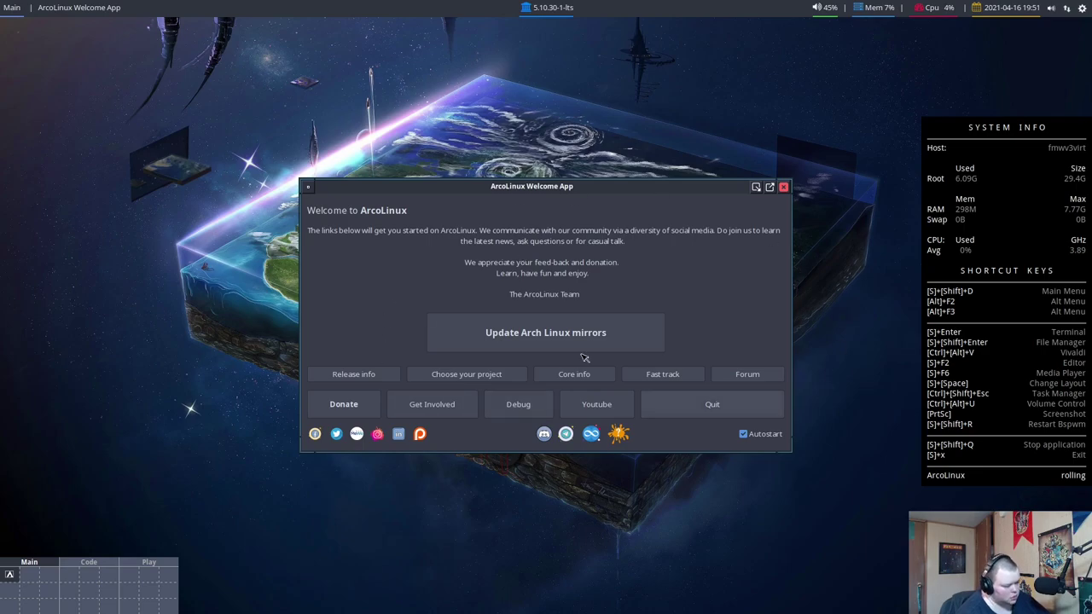
Uncheck Autostart in the Welcome App and close its window
click(743, 434)
click(783, 186)
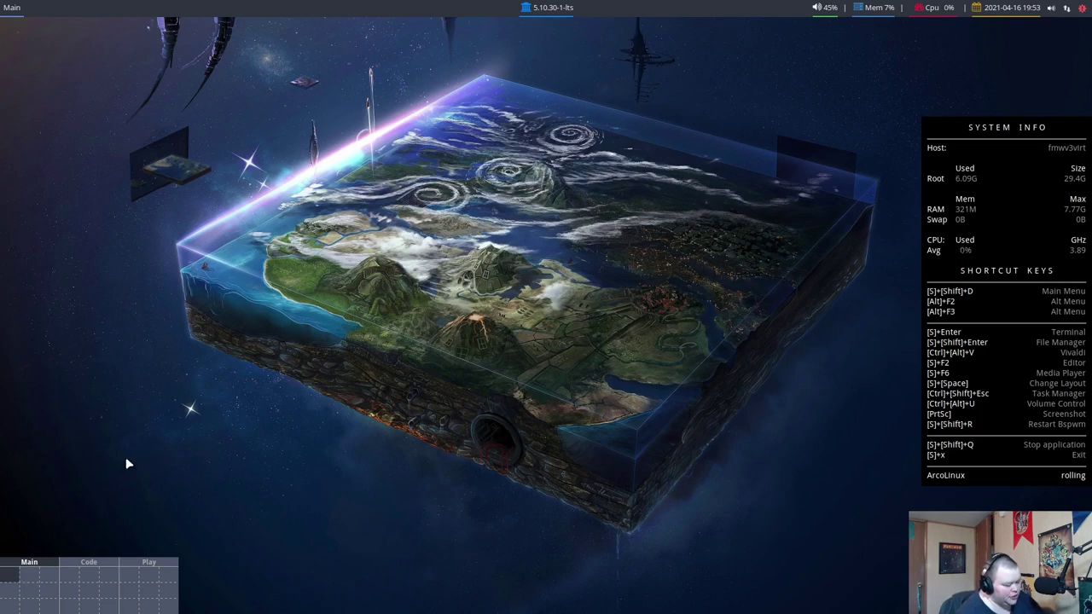
Launch a termite terminal with Super+Enter and drag its window to the top centre of the desktop
key(super+Return)
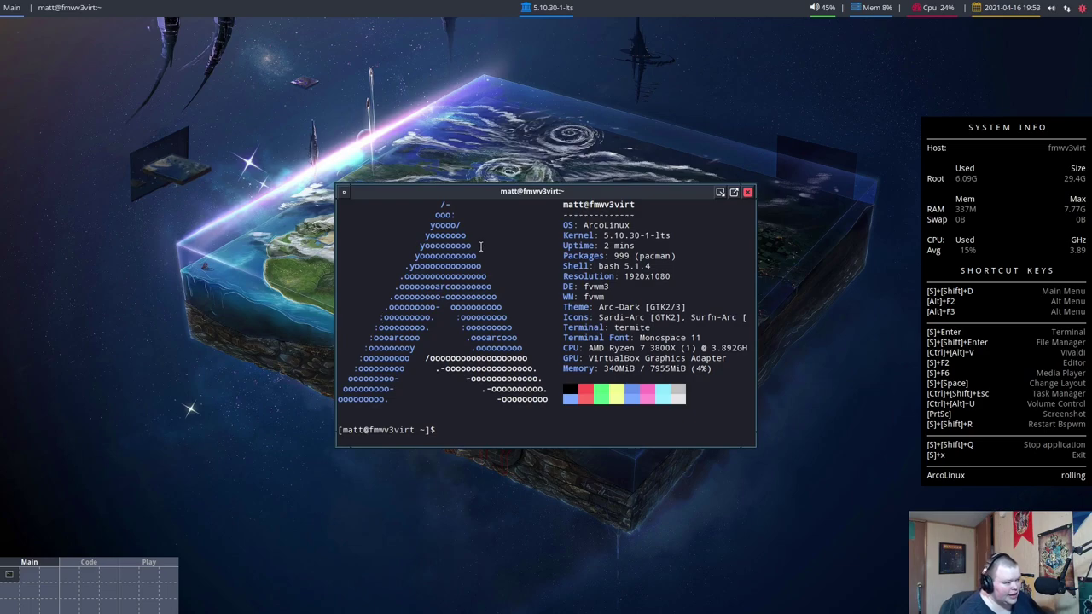
drag(579, 195, 533, 193)
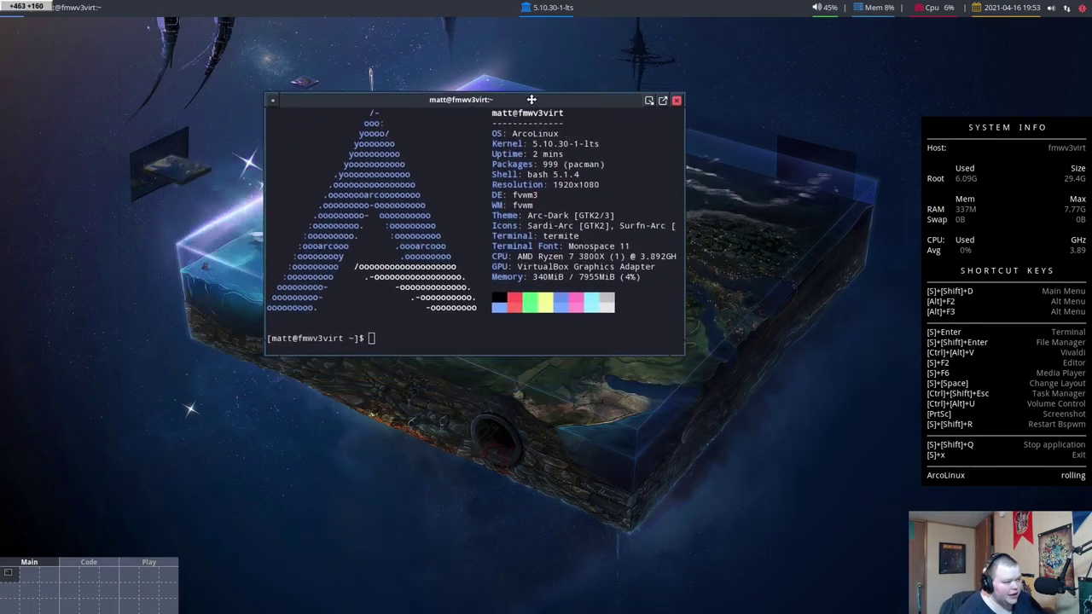
drag(554, 99, 424, 91)
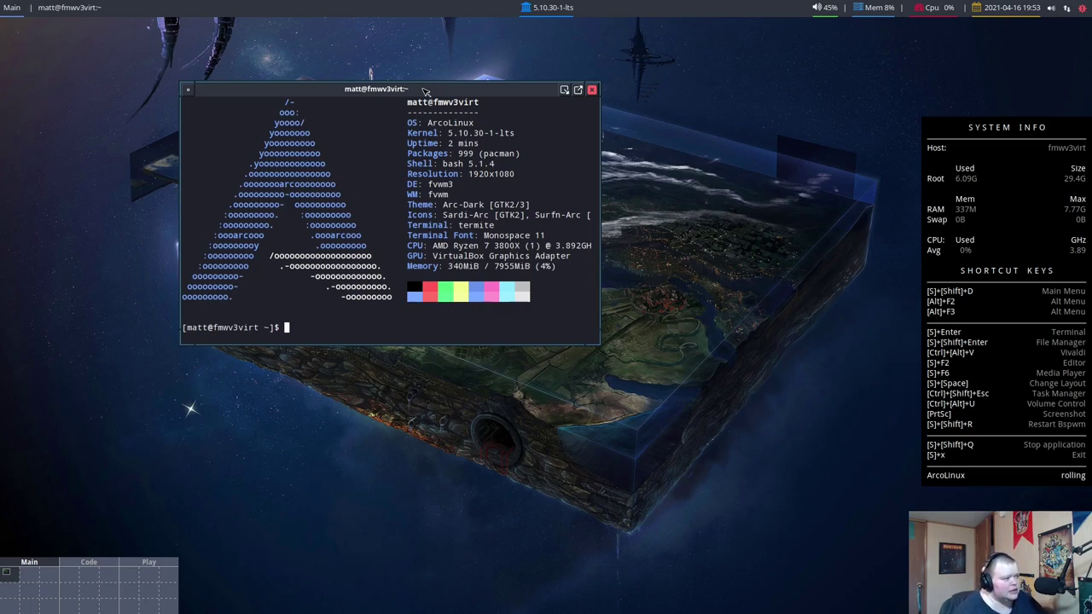
drag(424, 90, 526, 111)
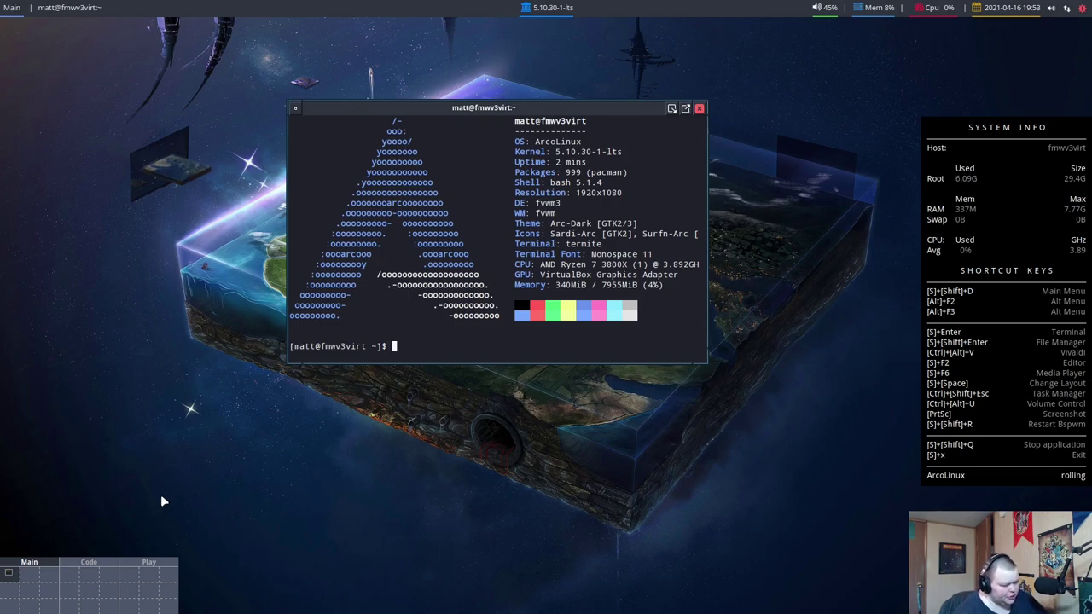
click(36, 580)
click(15, 582)
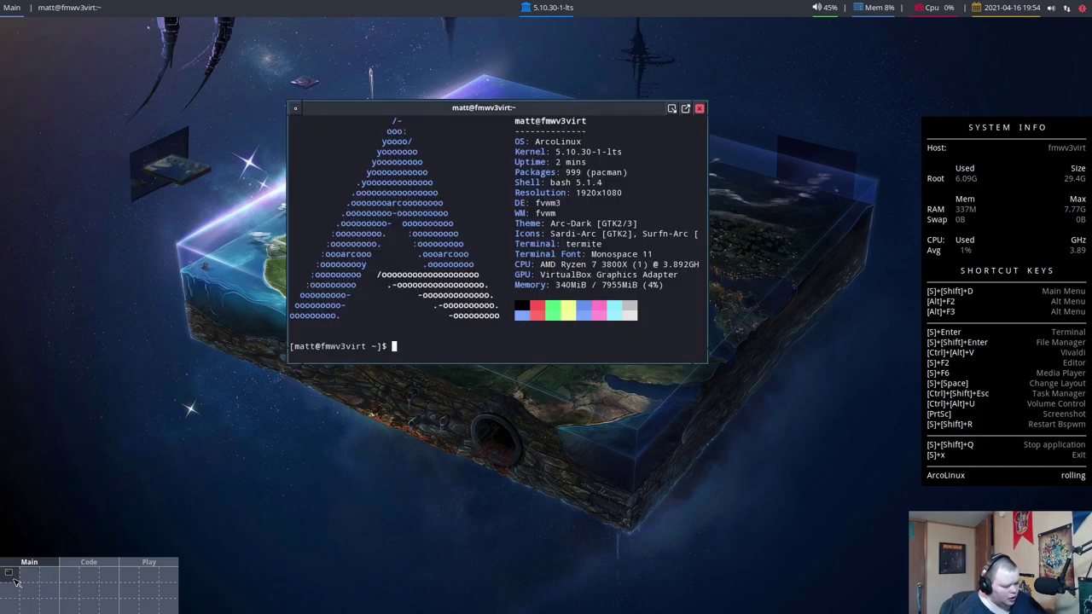
key(super+2)
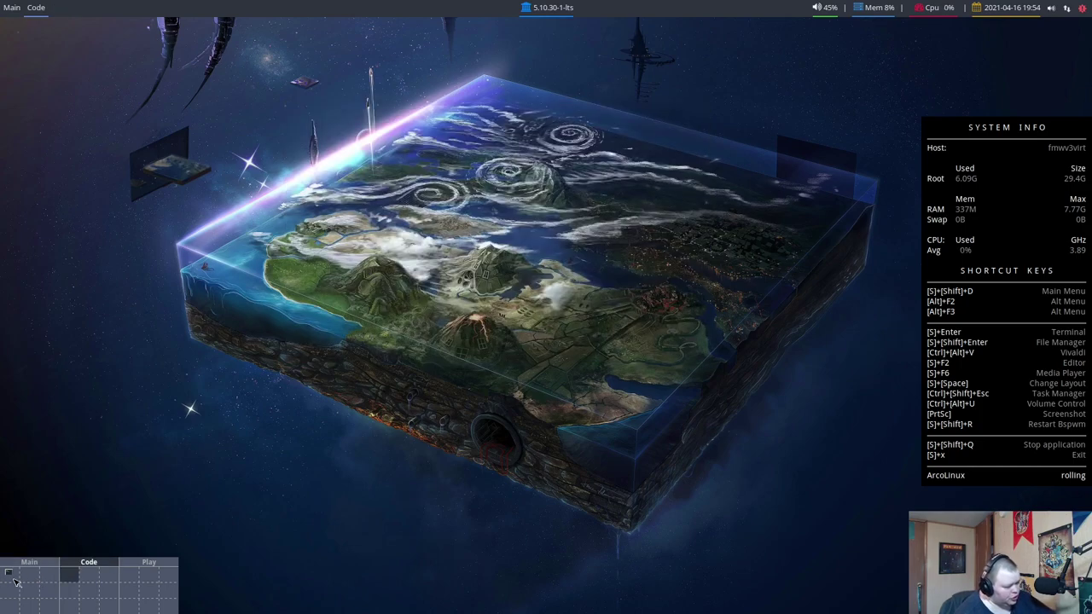
click(16, 581)
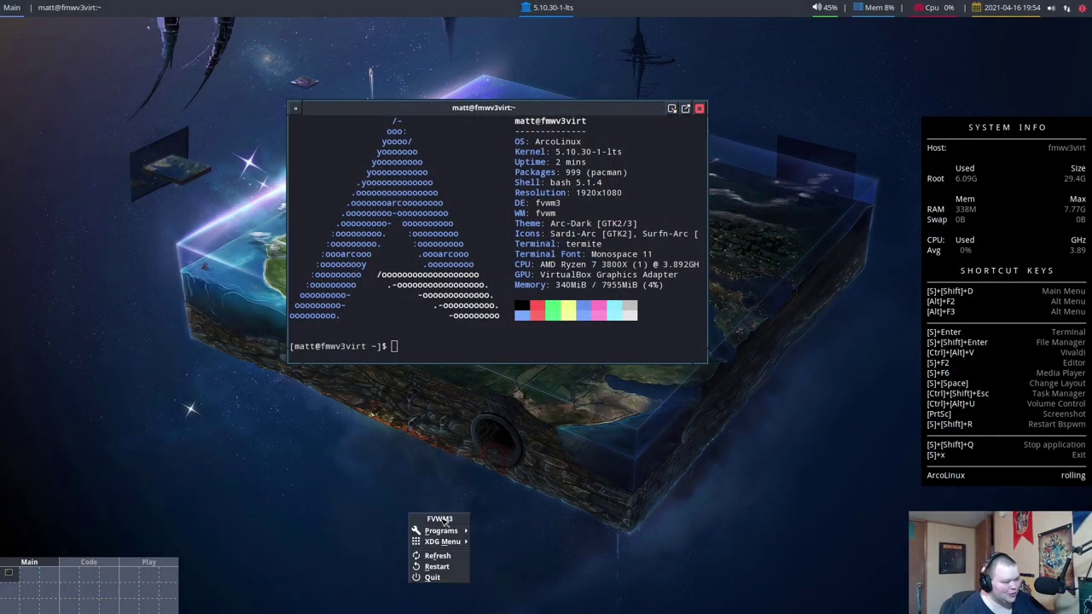
Bring up the FVWM3 root menu from the desktop, then close it again
click(440, 521)
click(438, 468)
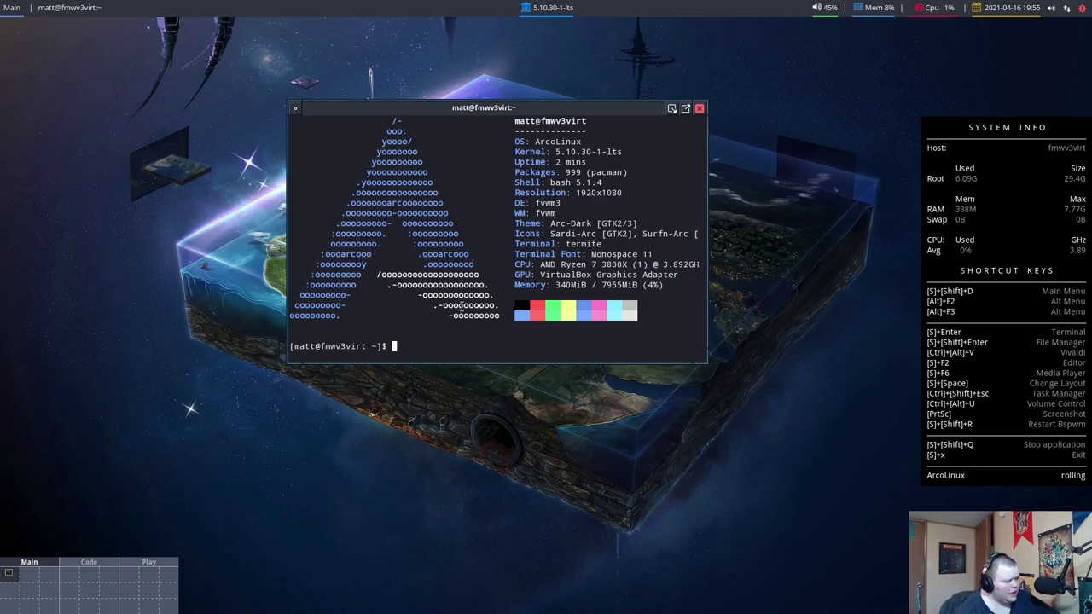
Maximize the terminal, enlarge its font, then cd into .fvwm and list its contents
click(686, 110)
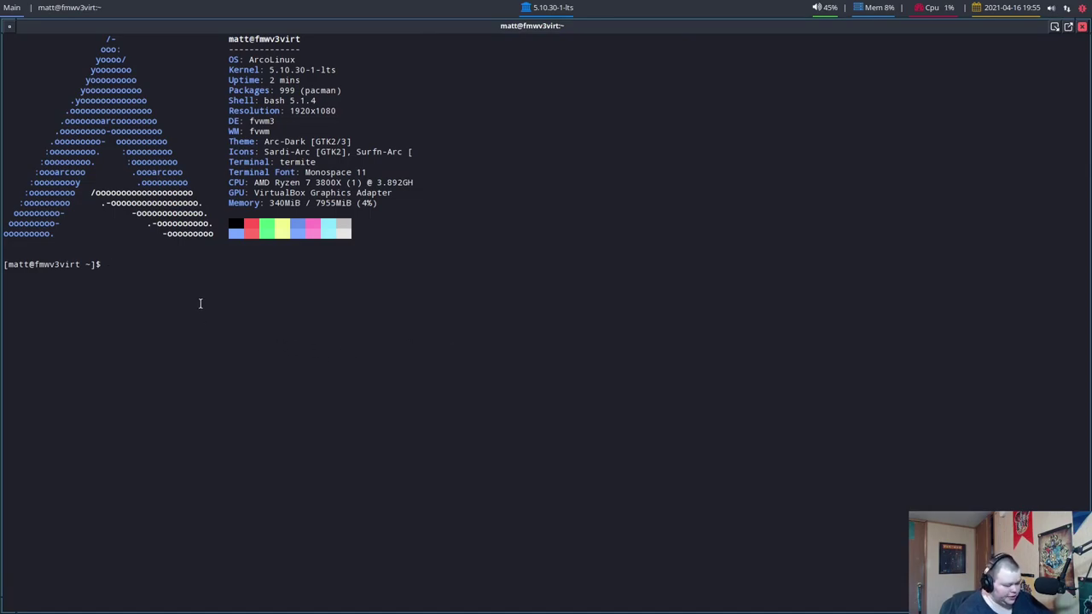
key(ctrl+plus)
key(ctrl+plus)
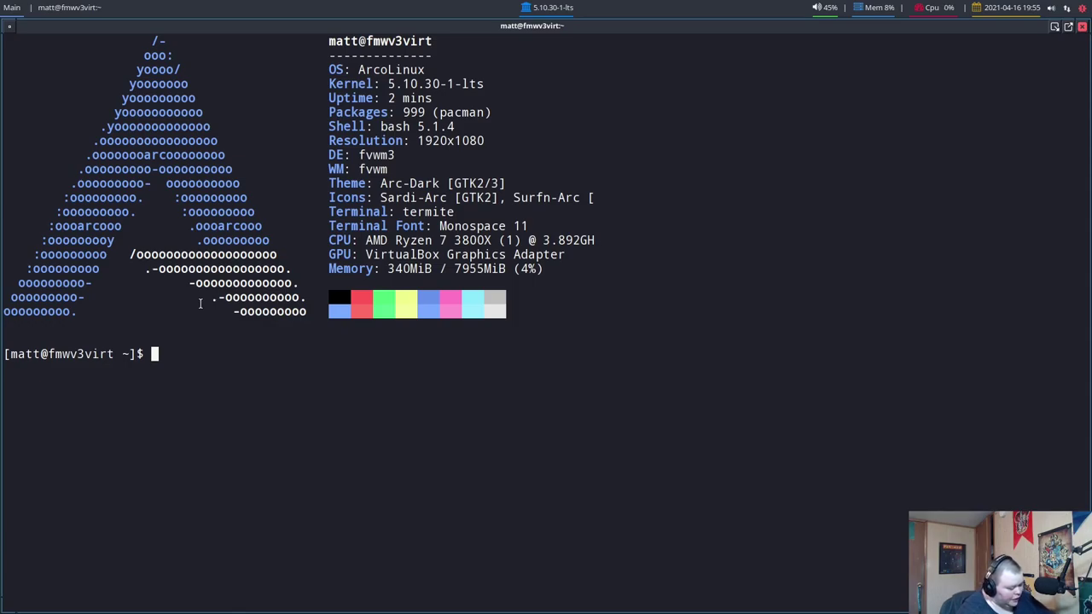
text(cd .f)
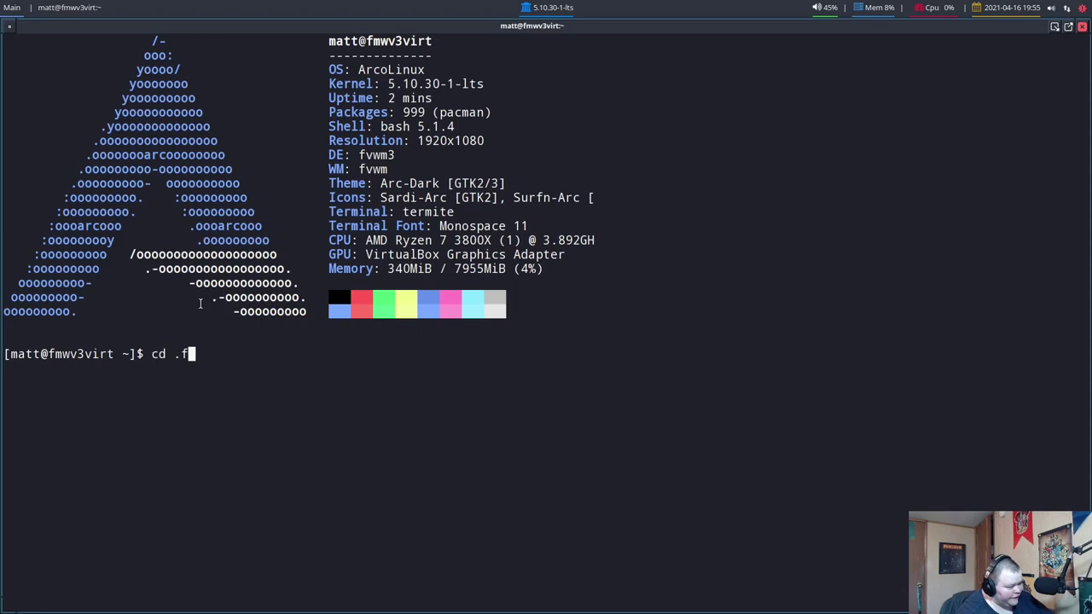
key(Tab)
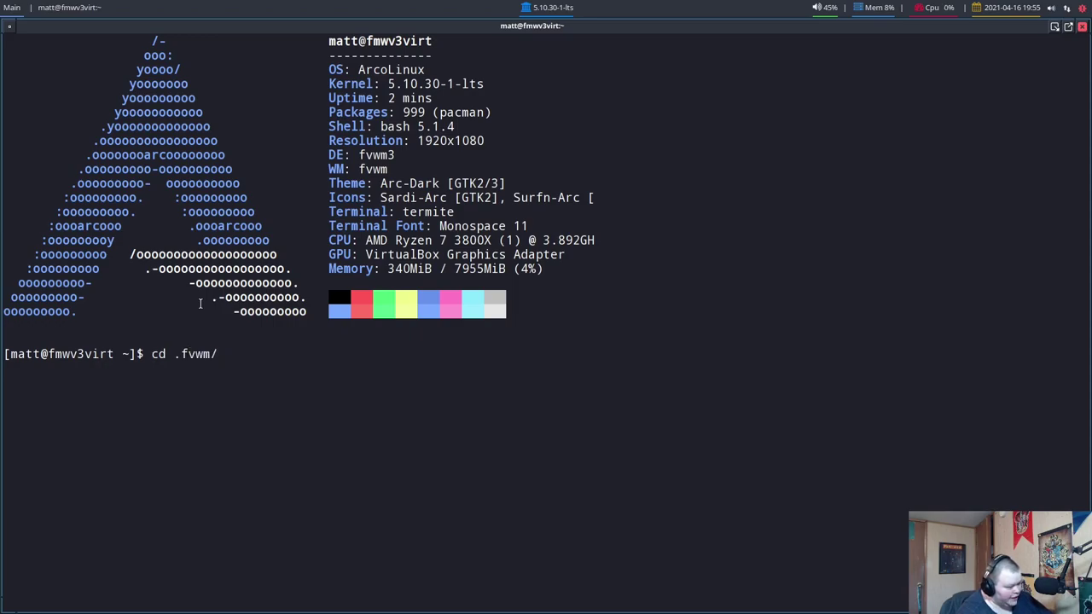
key(Return)
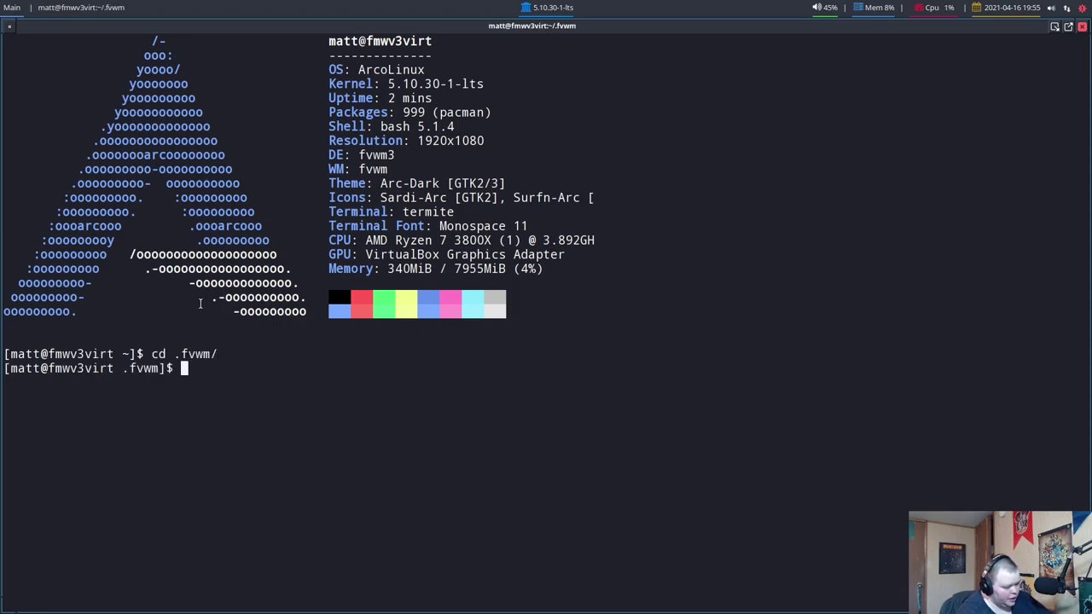
text(ls)
key(Return)
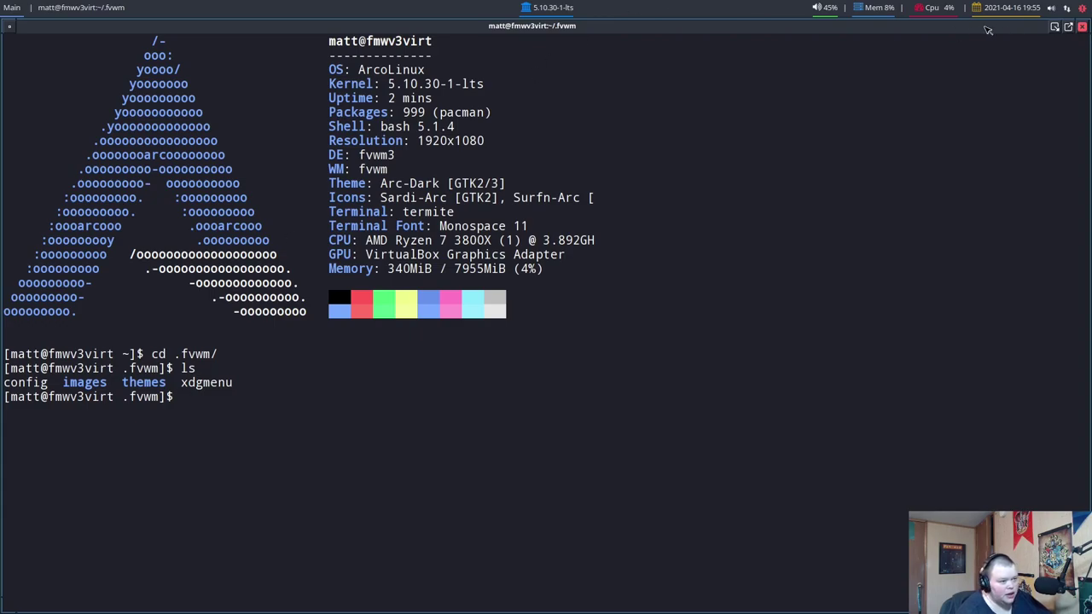
Restore the terminal to a smaller window and move it right and down
drag(982, 29, 922, 113)
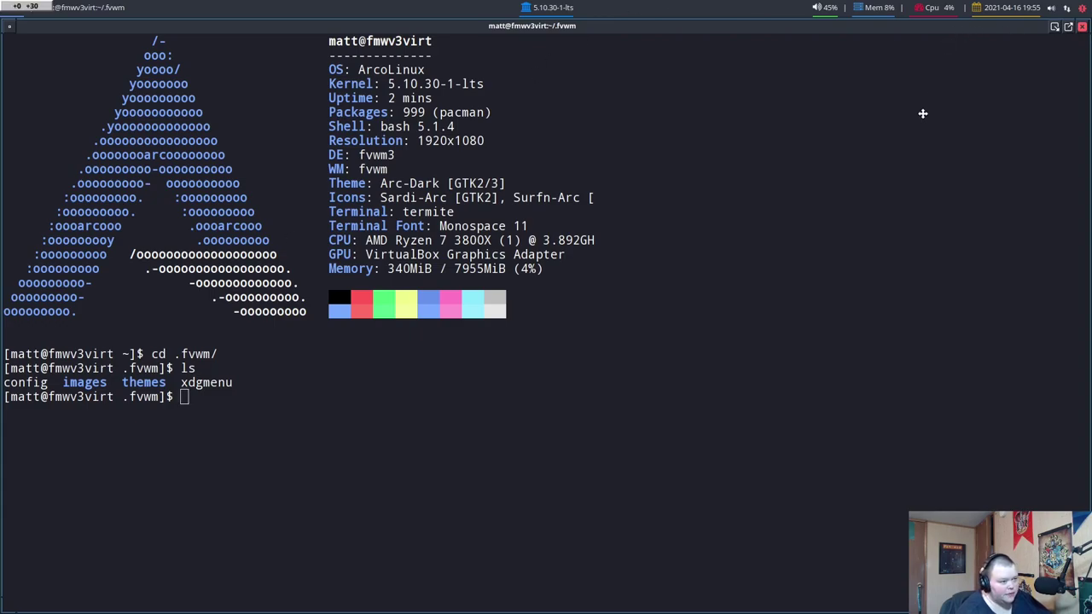
click(1068, 27)
drag(581, 109, 731, 149)
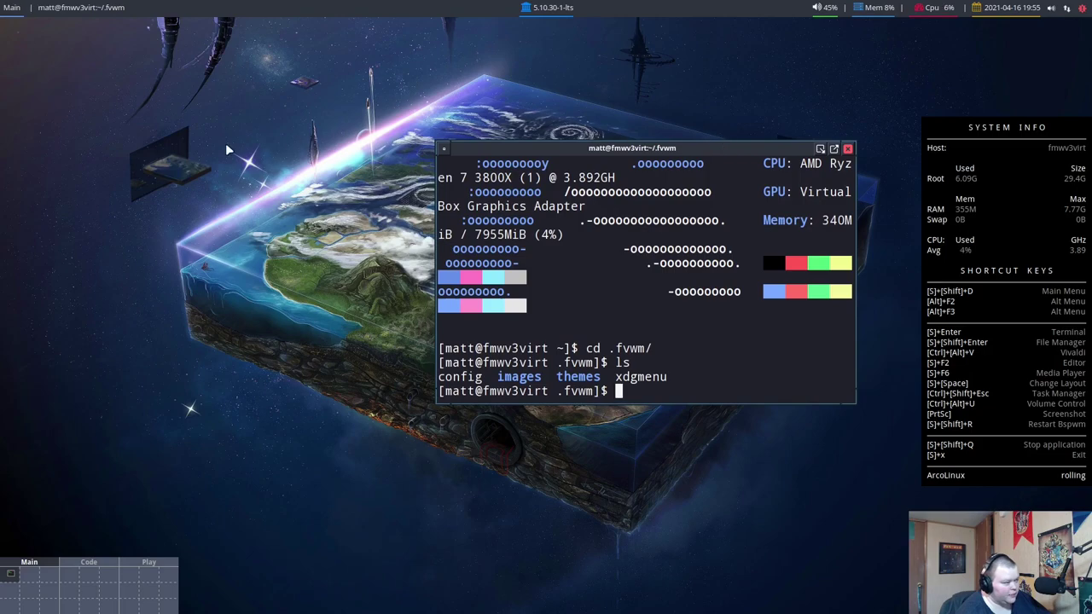
Browse the root menu's XDG Menu categories Office, Settings and System, then close the menus
click(166, 88)
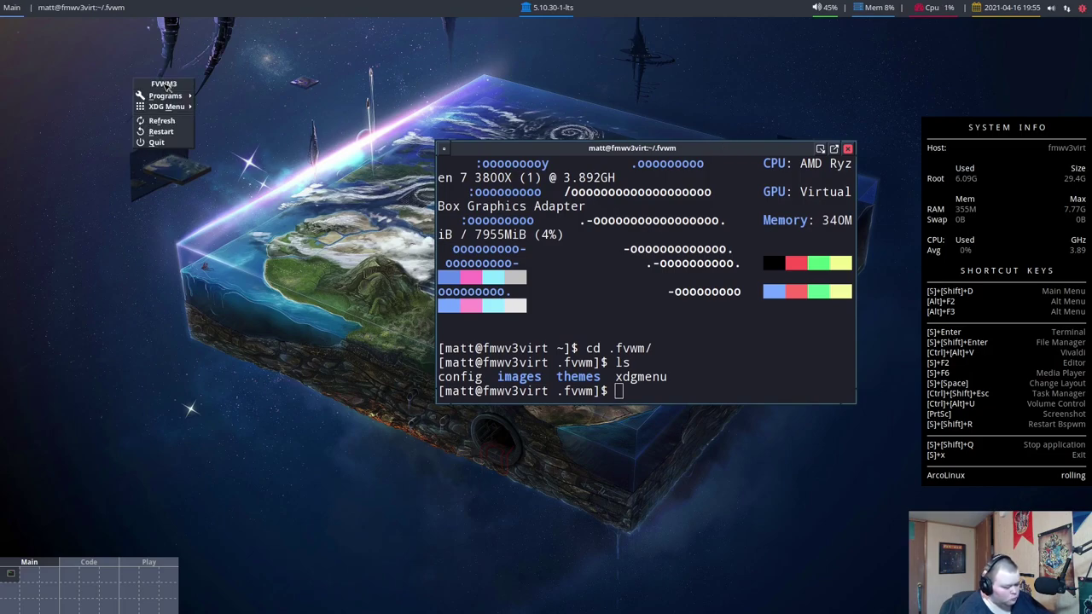
mouse_move(166, 98)
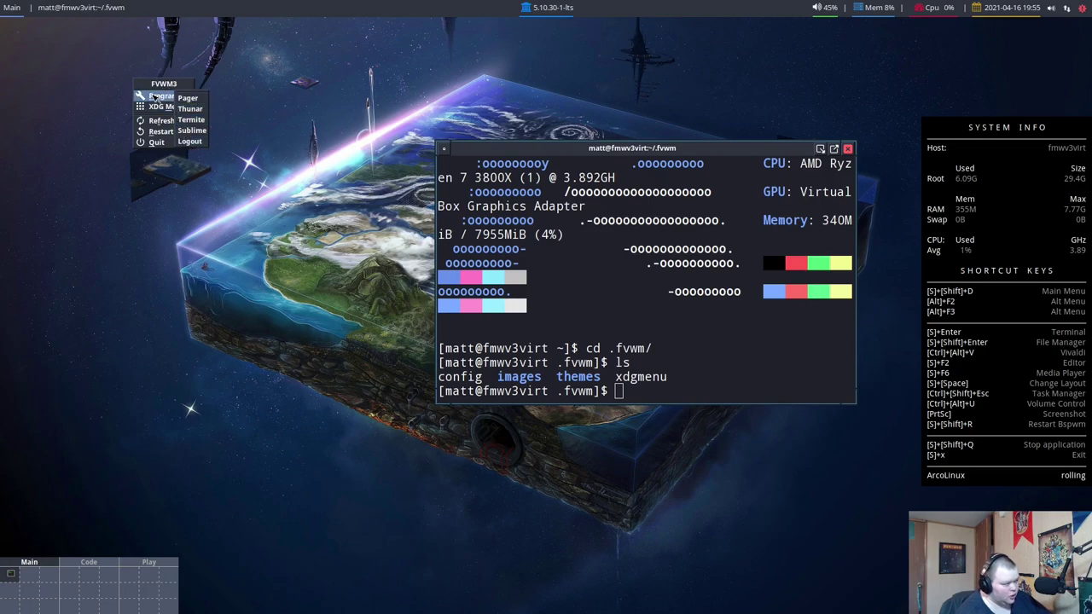
click(94, 110)
click(146, 94)
mouse_move(152, 115)
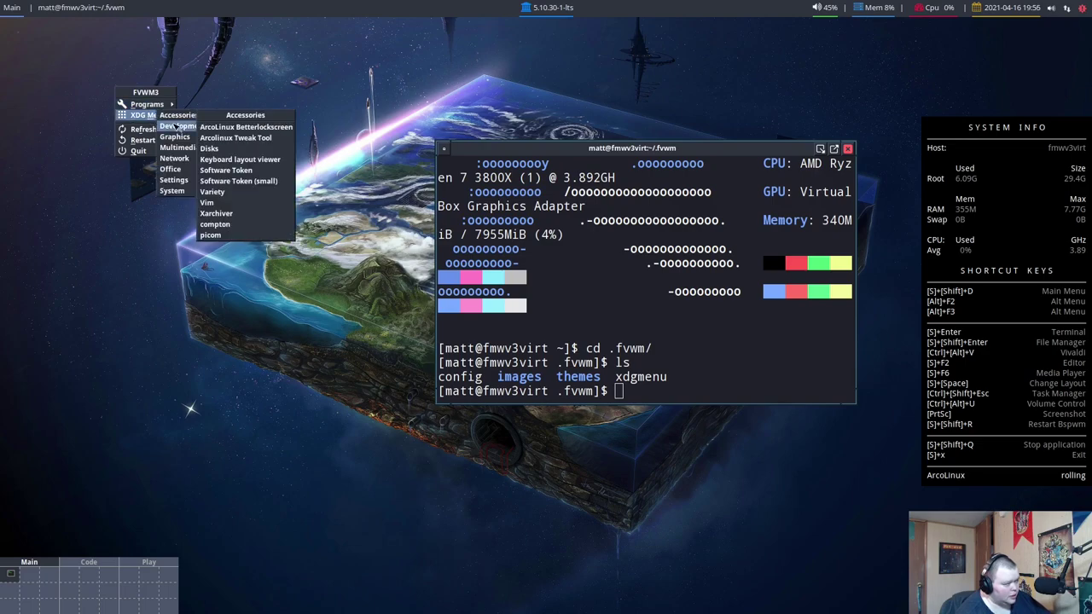
mouse_move(177, 149)
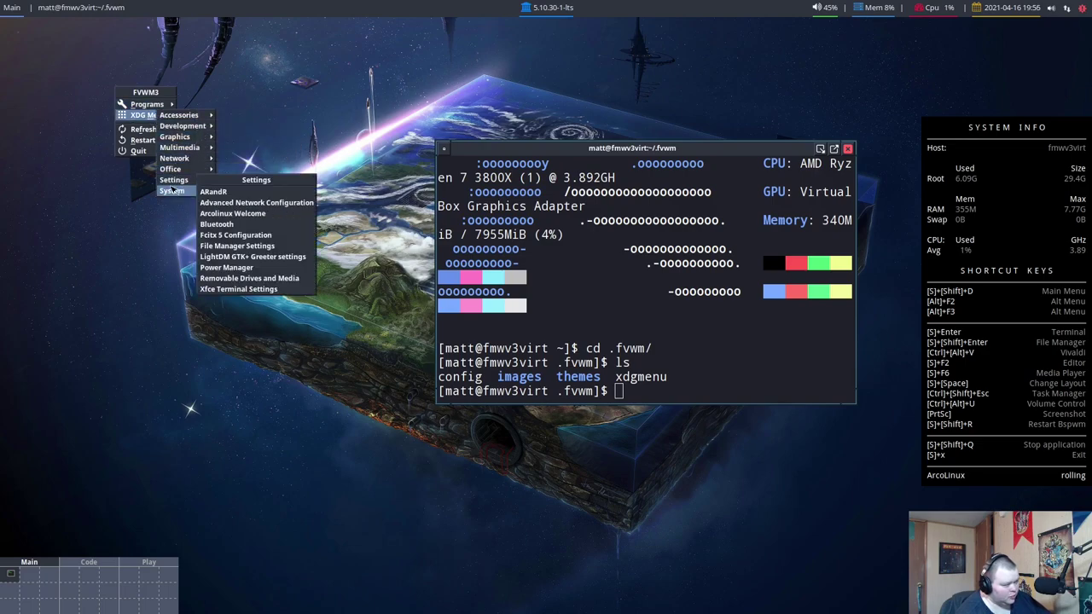
mouse_move(160, 191)
click(126, 183)
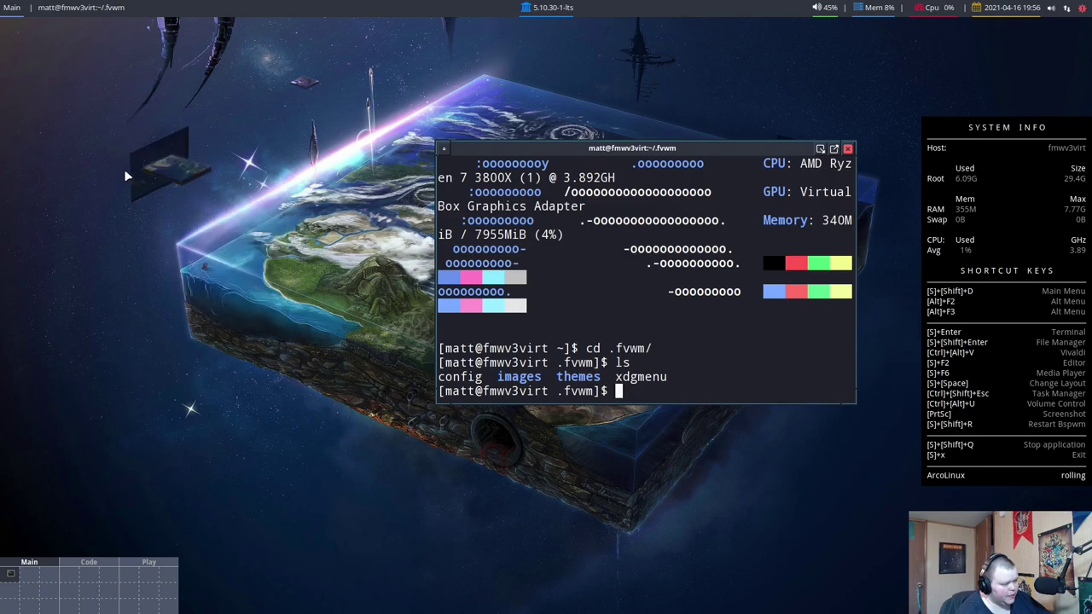
Show and close the window operations menu, then iconify the terminal window
right_click(142, 109)
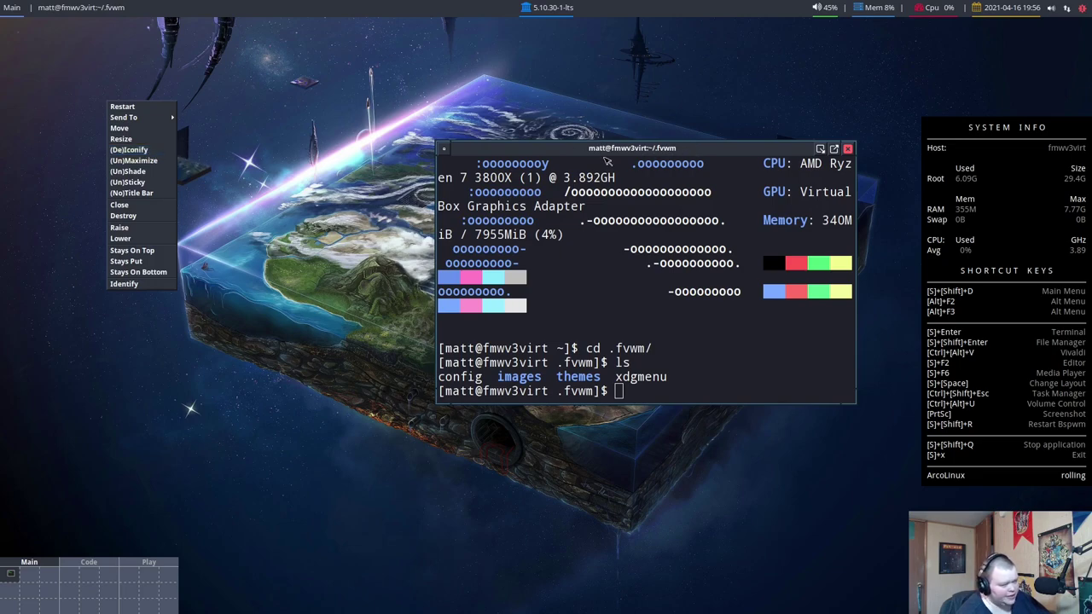
click(667, 117)
click(820, 149)
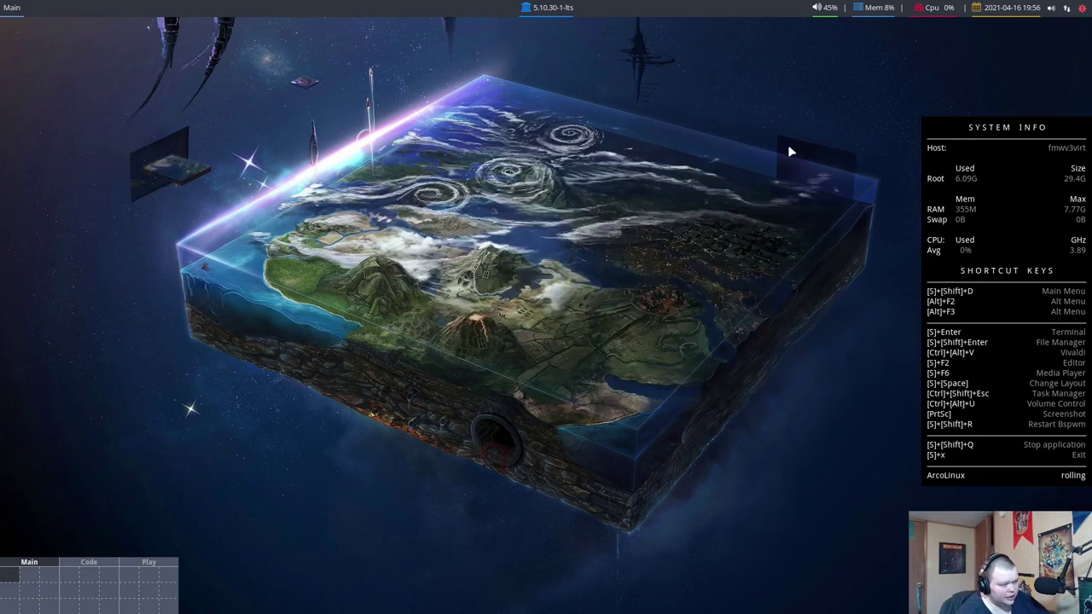
Open and dismiss the window operations menu on the empty desktop several times
right_click(256, 147)
mouse_move(256, 156)
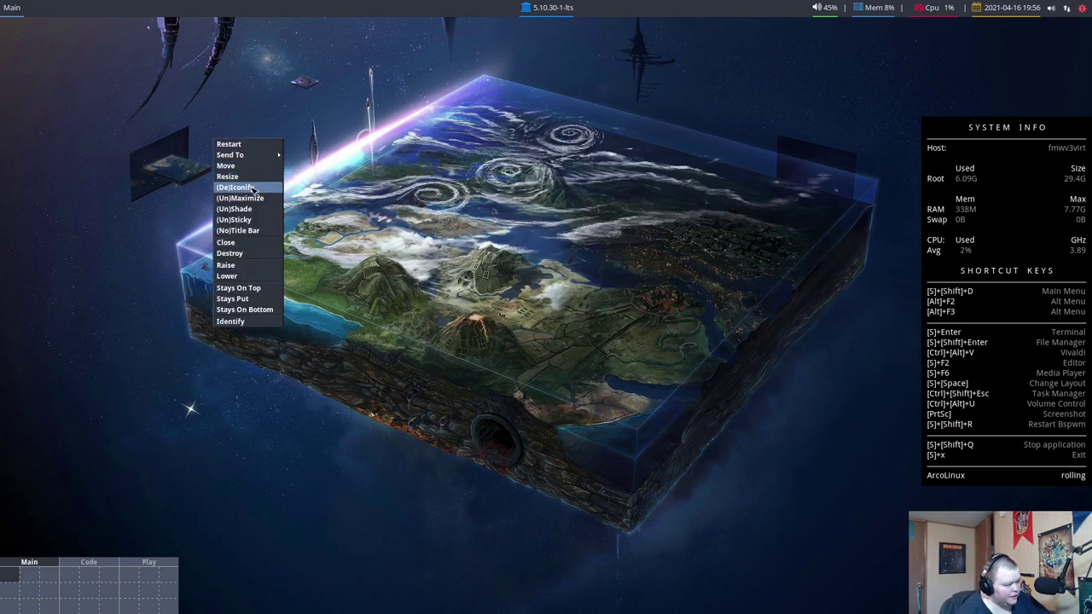
click(252, 191)
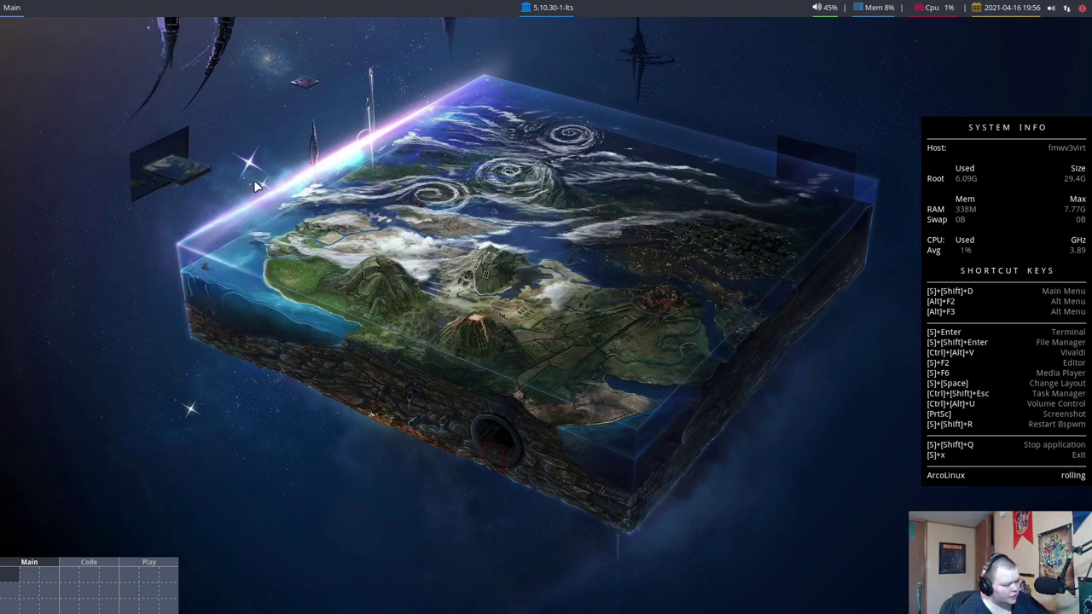
right_click(245, 153)
right_click(373, 131)
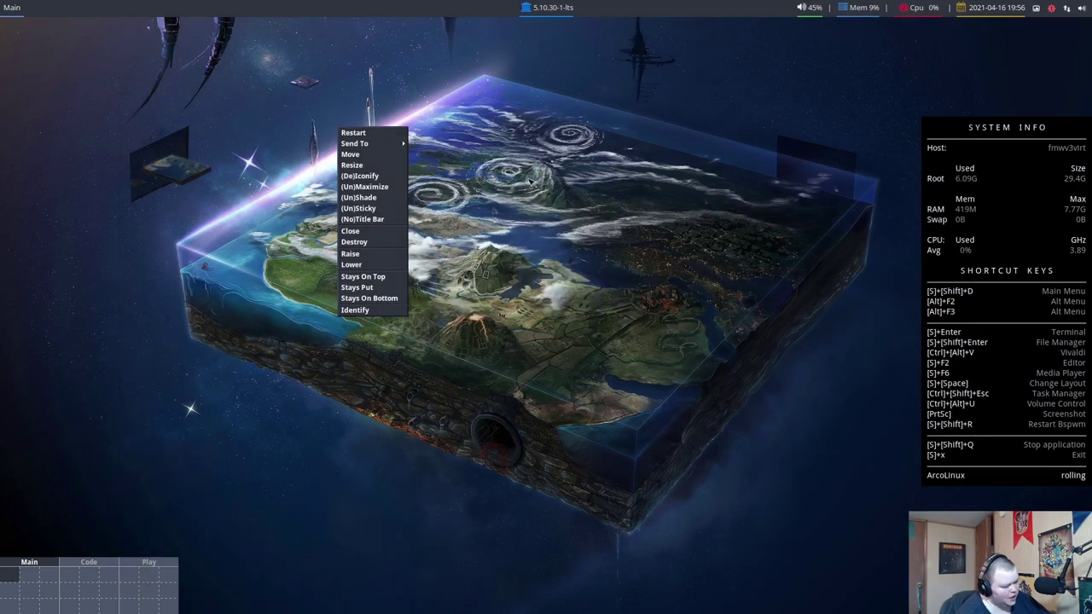
click(585, 197)
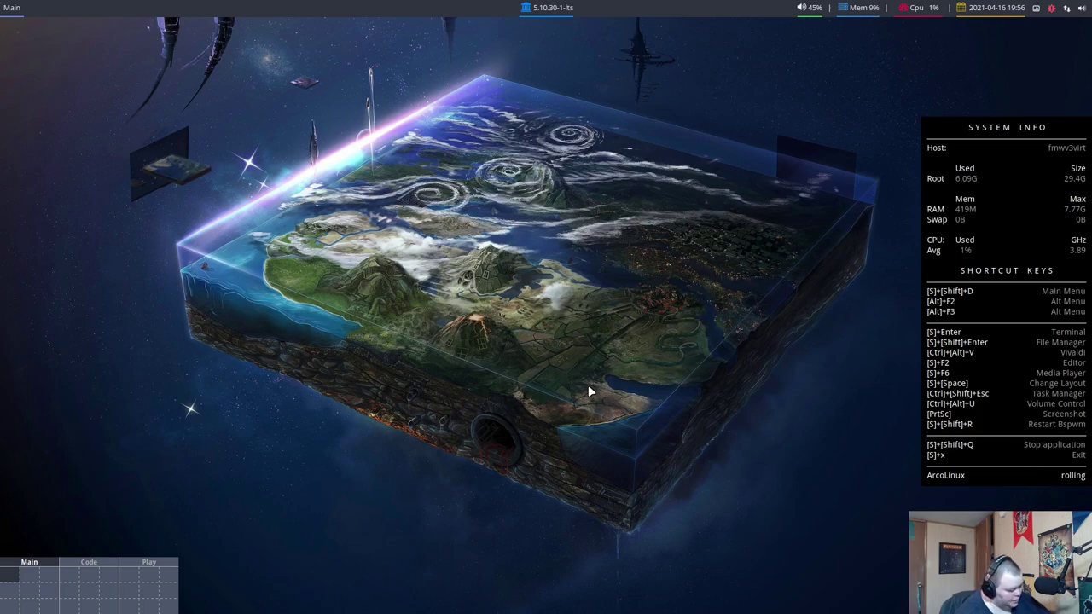
Restore the iconified terminal, maximized, from the Alt+Tab window list
key(alt+Tab)
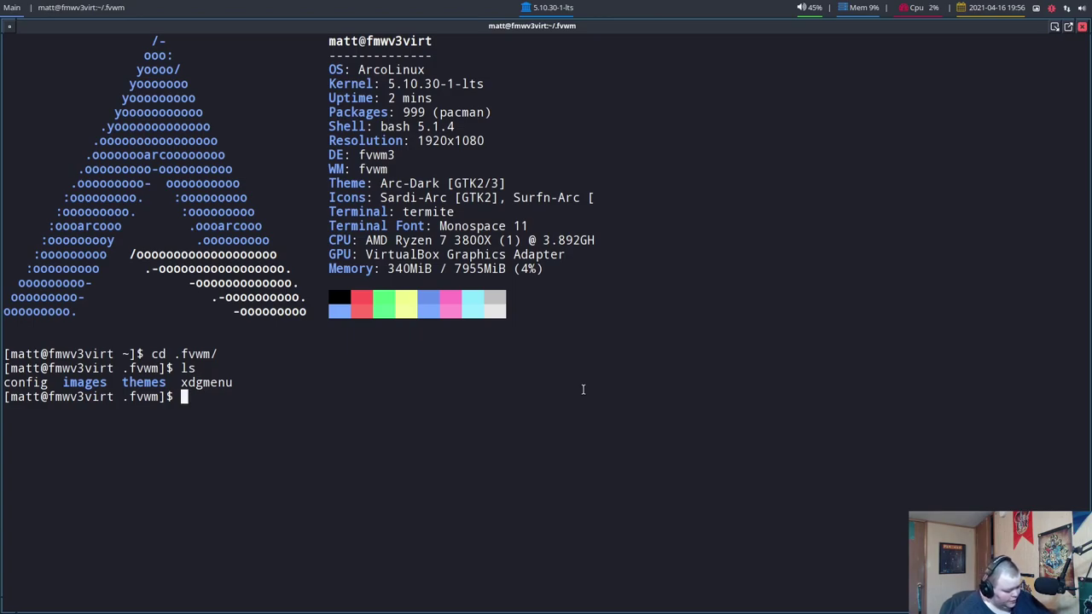
key(alt+Tab)
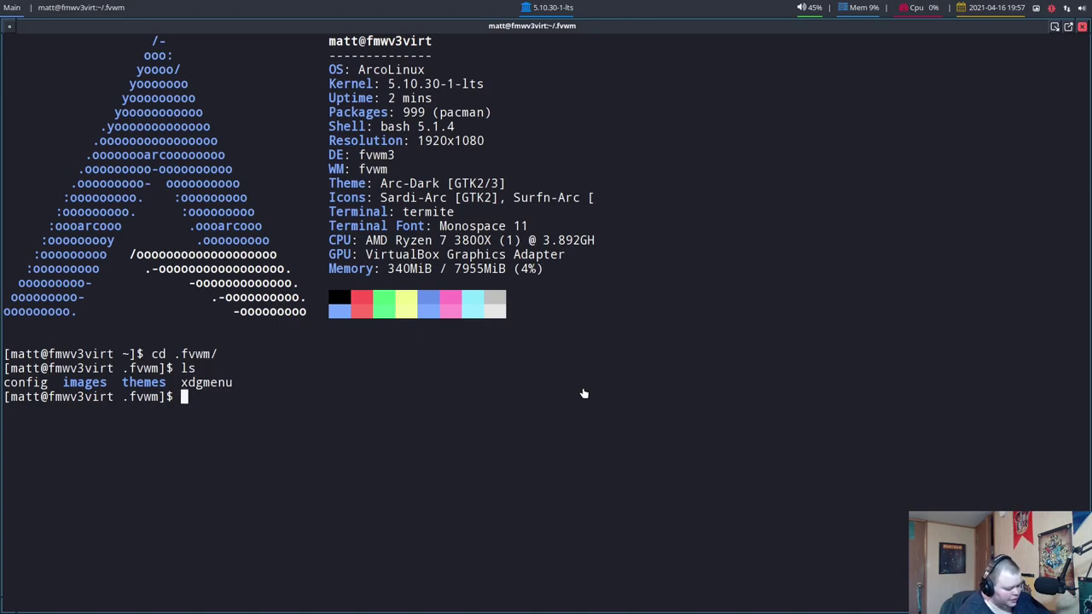
Open the fvwm config in vim and move down through its banner and section list
text(vim config)
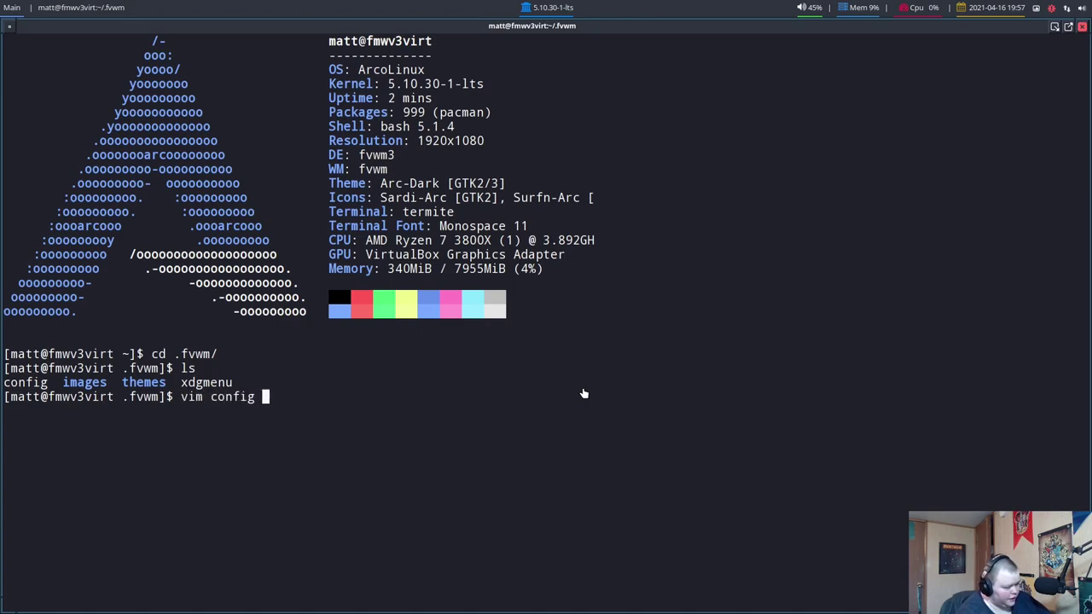
key(Return)
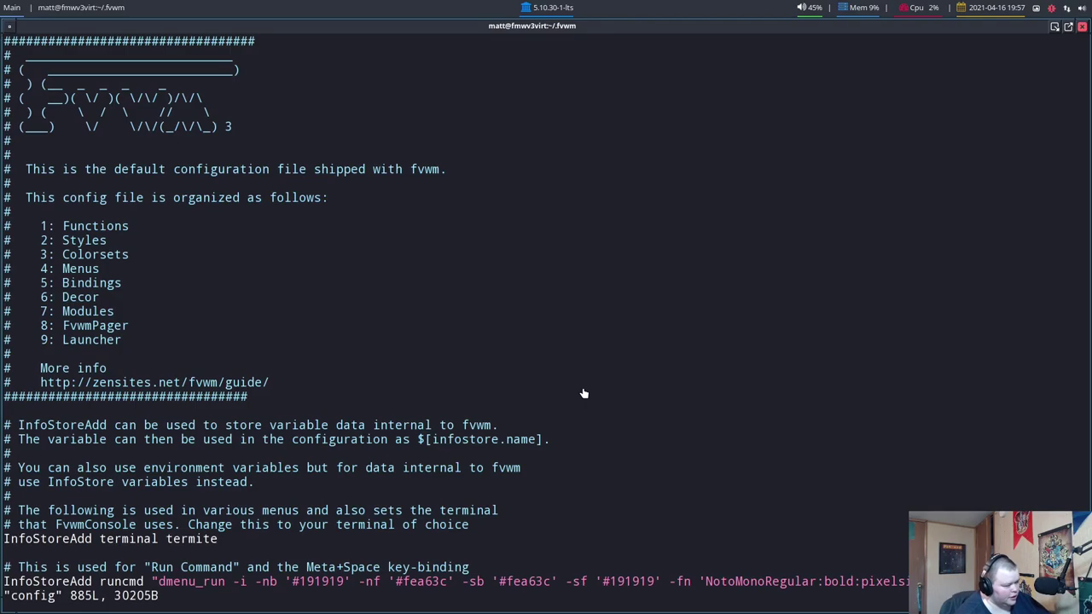
key(j)
key(j)
key(j)
key(j)
key(j)
key(j)
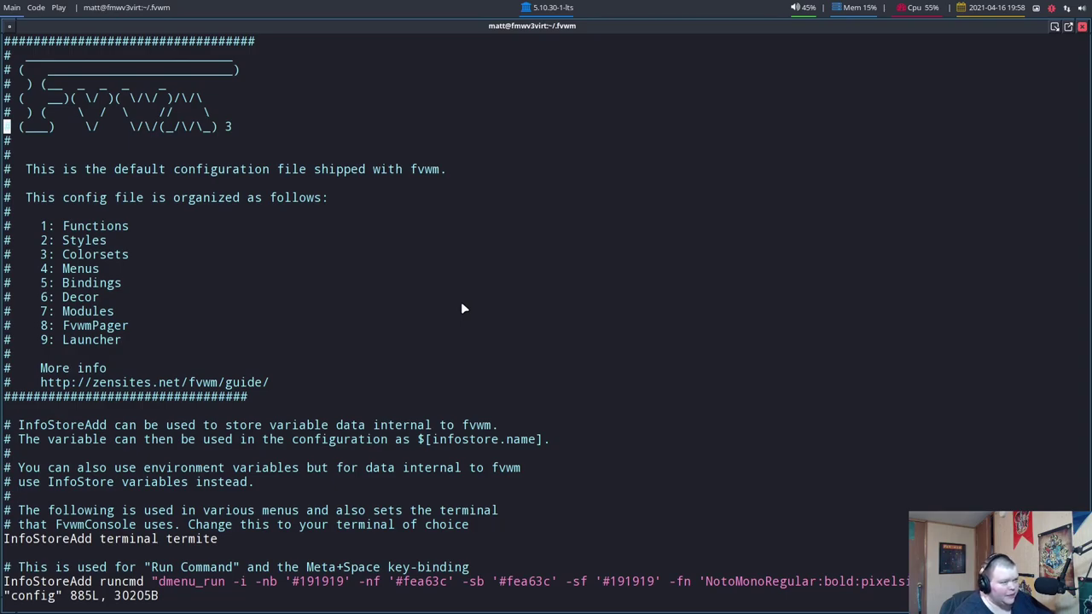
key(j)
key(j)
key(j)
key(j)
key(j)
key(j)
key(j)
key(j)
key(j)
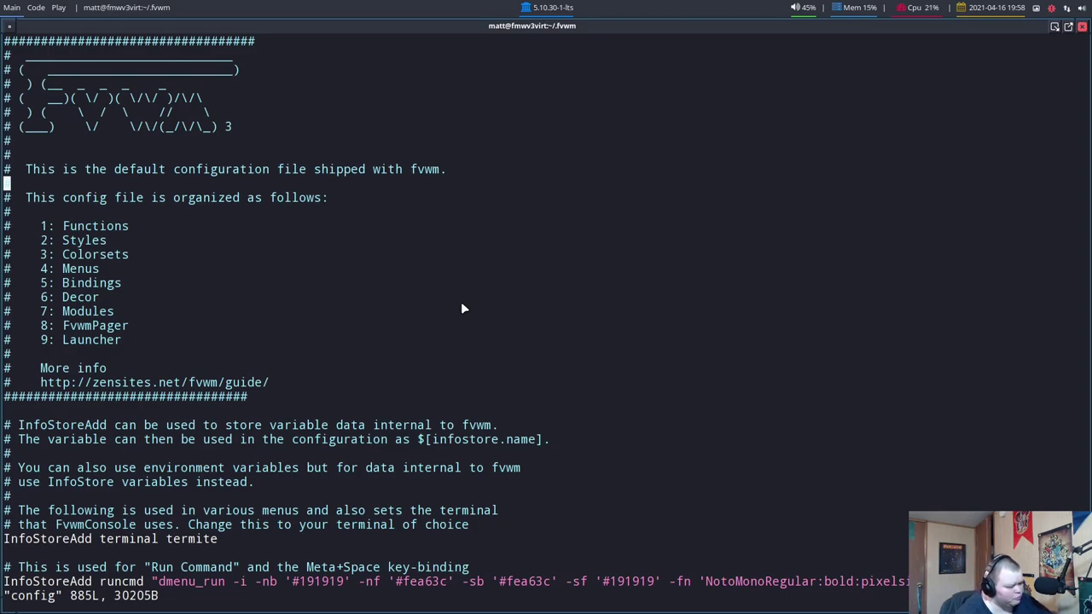
key(j)
key(j)
key(j)
key(j)
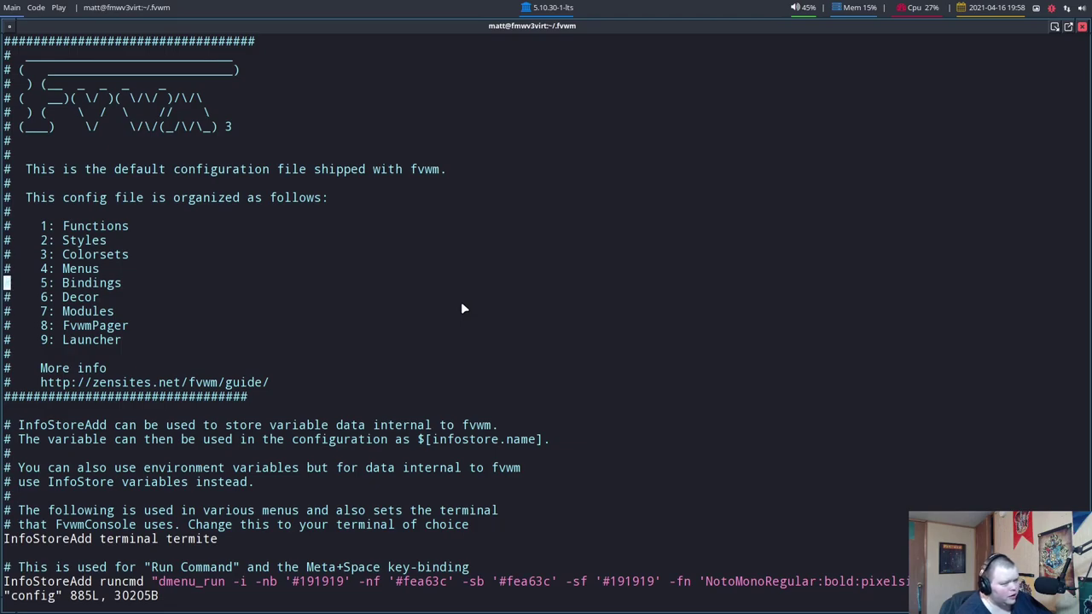
Move down past the Run Command setting to the SetEnv variables, standard applications and window icons
key(j)
key(j)
key(j)
key(j)
key(j)
key(j)
key(j)
key(j)
key(j)
key(j)
key(j)
key(j)
key(j)
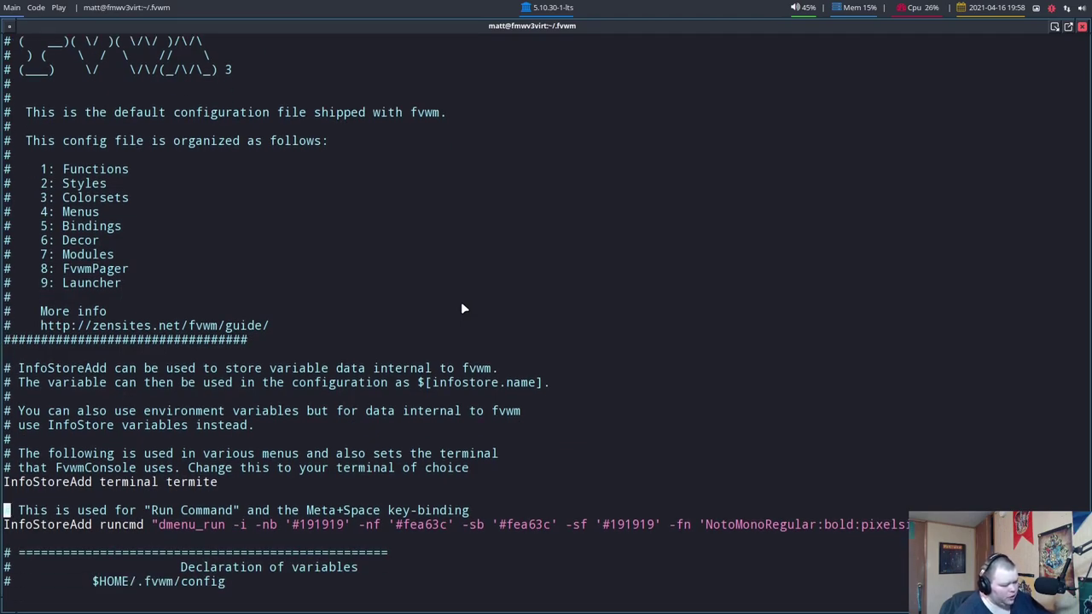
key(j)
key(j)
key(j)
key(j)
key(j)
key(j)
key(j)
key(j)
key(j)
key(j)
key(j)
key(j)
key(j)
key(j)
key(j)
key(j)
key(j)
key(j)
key(j)
key(j)
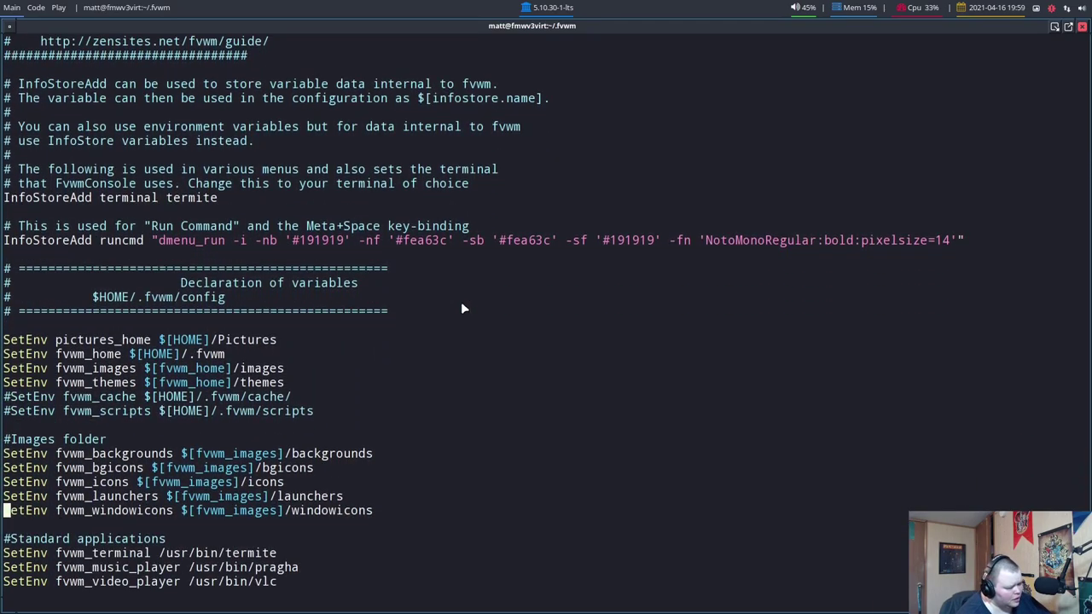
key(j)
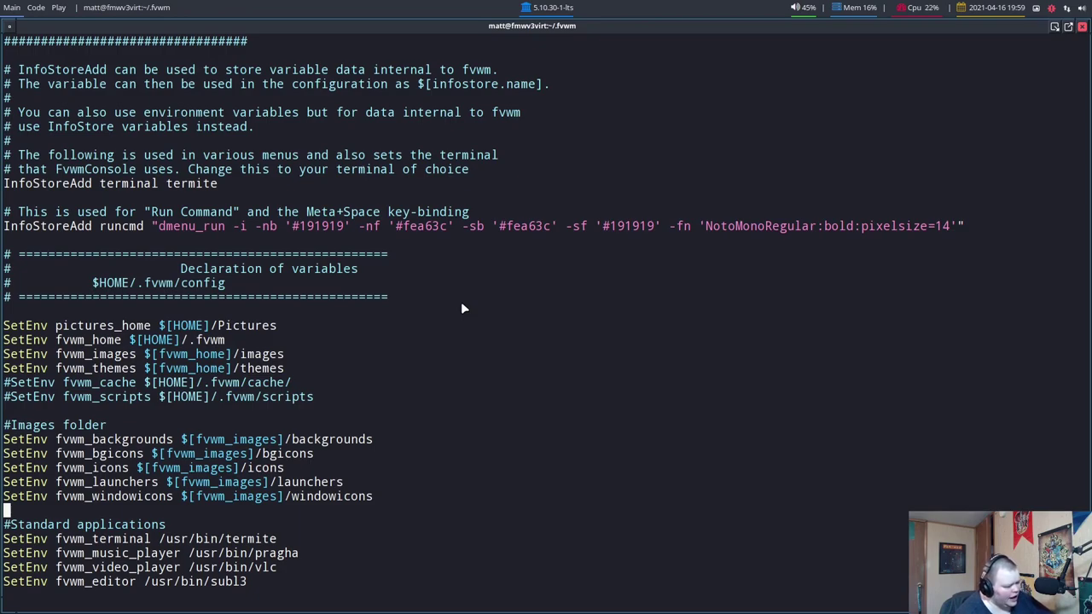
key(j)
key(j)
key(j)
key(j)
key(j)
key(j)
key(j)
key(j)
key(j)
key(j)
key(j)
key(j)
key(j)
key(j)
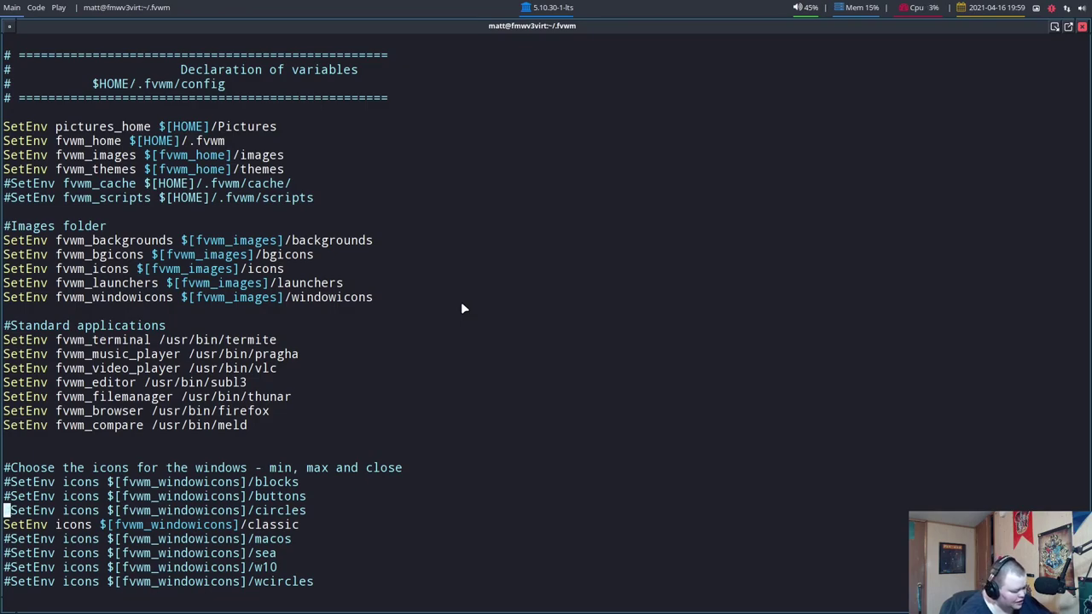
key(super+3)
scroll(447, 295, down, 10)
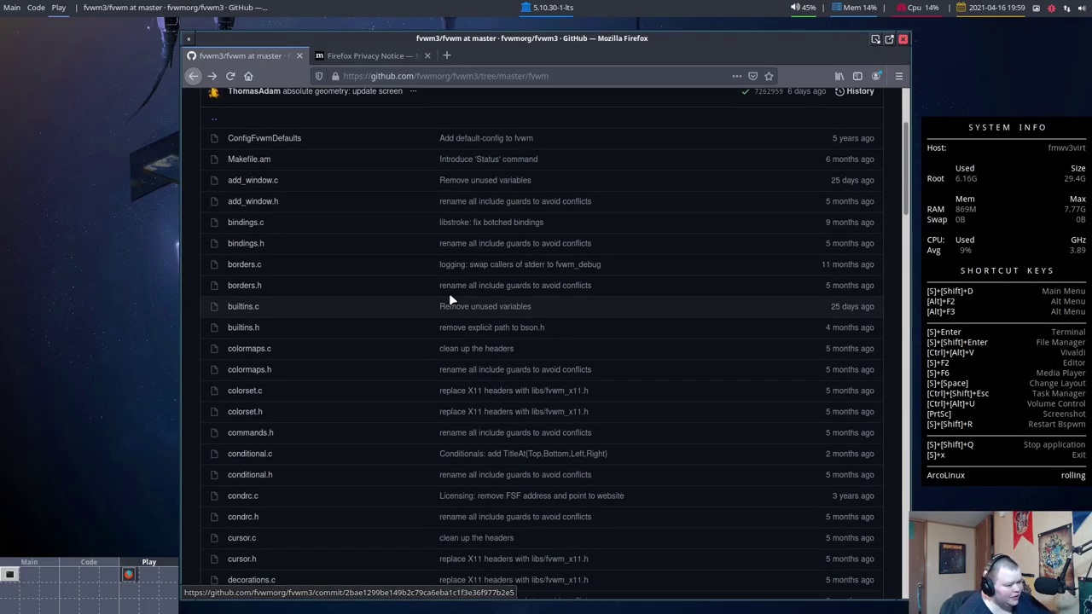
scroll(459, 298, down, 10)
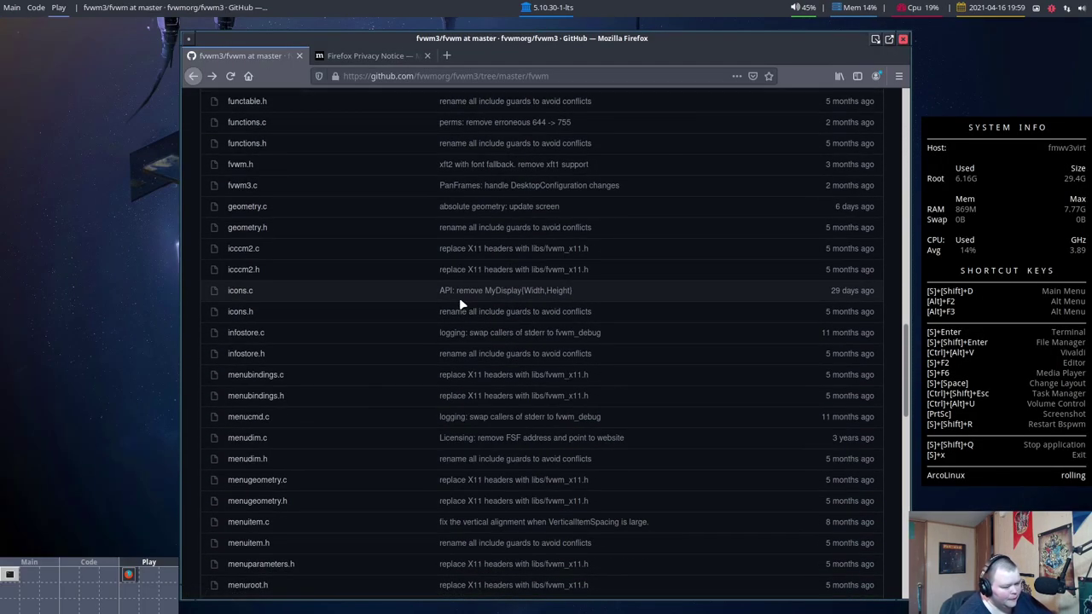
key(alt+Left)
scroll(473, 304, down, 6)
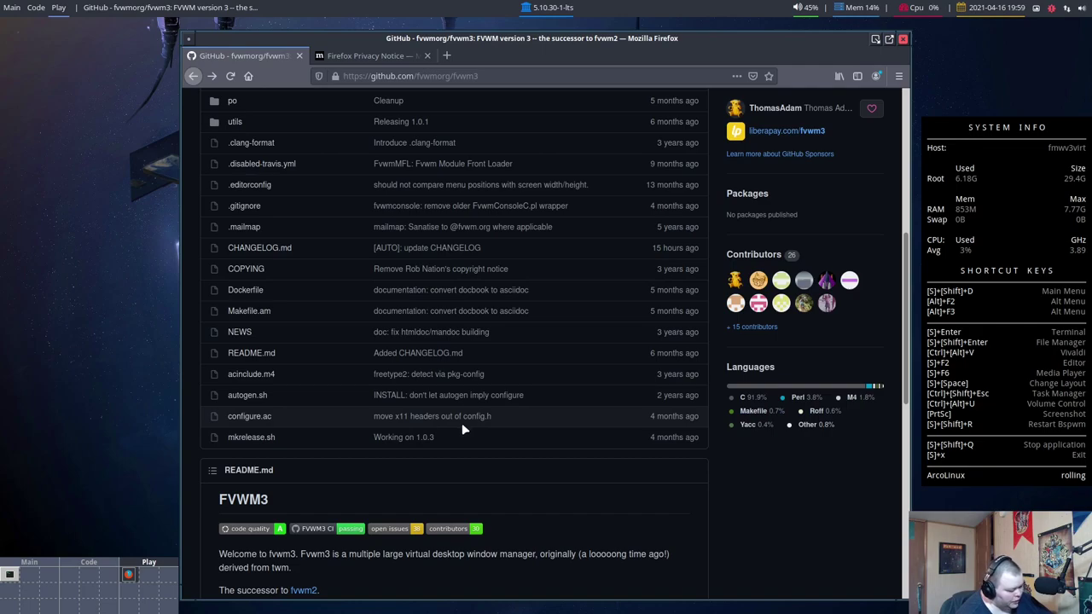
key(alt+Tab)
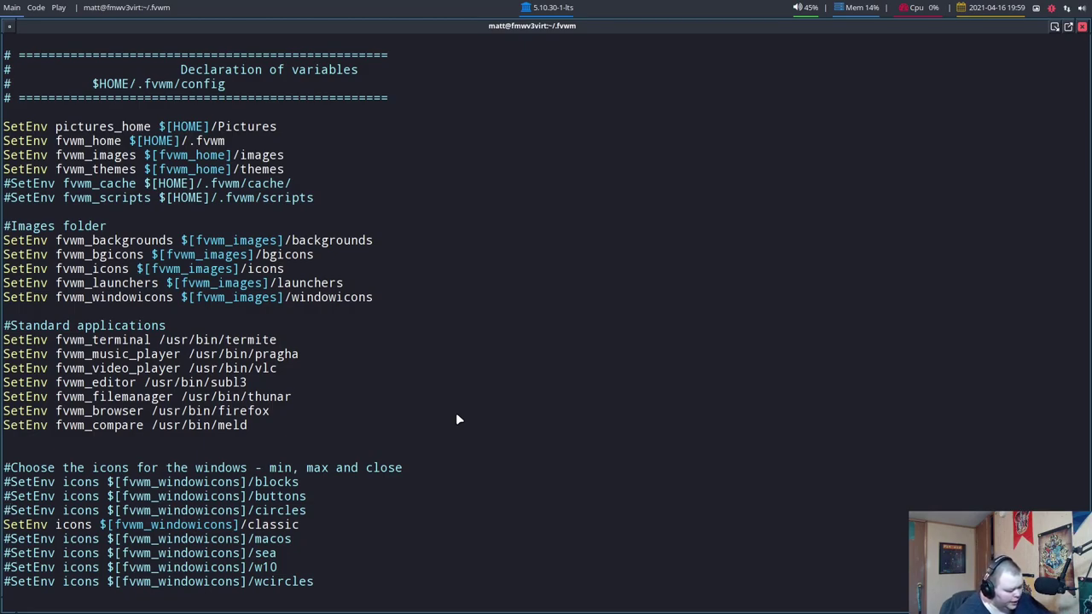
Jump to the end of the config with G, then move up to the keyboard Modifiers explanation
key(shift+g)
key(Up)
key(Up)
key(Up)
key(Up)
key(Up)
key(Up)
key(Up)
key(Up)
key(Up)
key(Up)
key(Up)
key(Up)
key(Up)
key(Up)
key(Up)
key(Up)
key(Up)
key(Up)
key(Up)
key(Up)
key(Up)
key(Up)
key(Up)
key(Up)
key(Up)
key(Up)
key(Up)
key(Up)
key(Up)
key(Up)
key(Up)
key(Up)
key(Up)
key(Up)
key(Up)
key(Up)
key(Up)
key(Up)
key(Up)
key(Up)
key(Up)
key(Up)
key(Up)
key(Up)
key(Up)
key(Up)
key(Up)
key(Up)
key(Up)
key(Up)
key(Up)
key(Up)
key(Up)
key(Up)
key(Up)
key(Up)
key(Up)
key(Up)
key(Up)
key(Up)
key(Up)
key(Up)
key(Up)
key(Up)
key(Up)
key(Up)
key(Up)
key(Up)
key(Up)
key(Up)
key(Up)
key(Up)
key(Up)
key(Up)
key(Up)
key(Up)
key(Up)
key(Up)
key(Up)
key(Up)
key(Up)
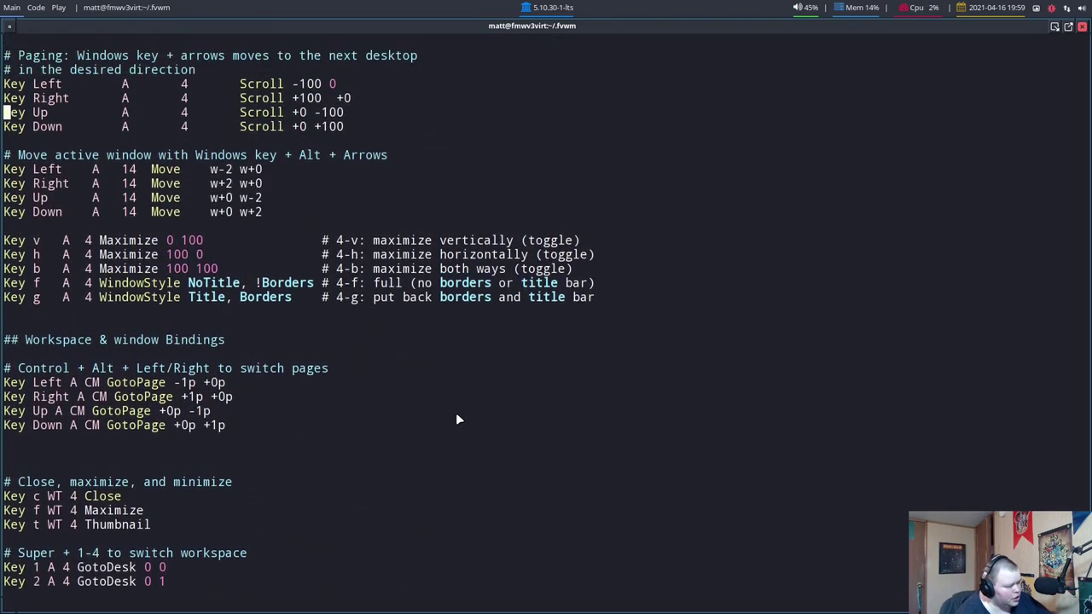
key(Up)
key(Up)
key(Up)
key(Up)
key(Up)
key(Up)
key(Up)
key(Up)
key(Up)
key(Up)
key(Up)
key(Up)
key(Up)
key(Up)
key(Up)
key(Up)
key(Up)
key(Up)
key(Up)
key(Down)
key(Down)
key(Down)
key(Down)
key(Down)
key(Down)
key(Down)
key(Down)
key(Down)
key(Down)
key(Down)
key(Down)
key(Down)
key(Down)
key(Down)
key(Down)
key(Down)
key(Down)
key(Down)
key(Down)
key(Down)
key(Down)
key(Down)
key(Down)
key(Down)
key(Down)
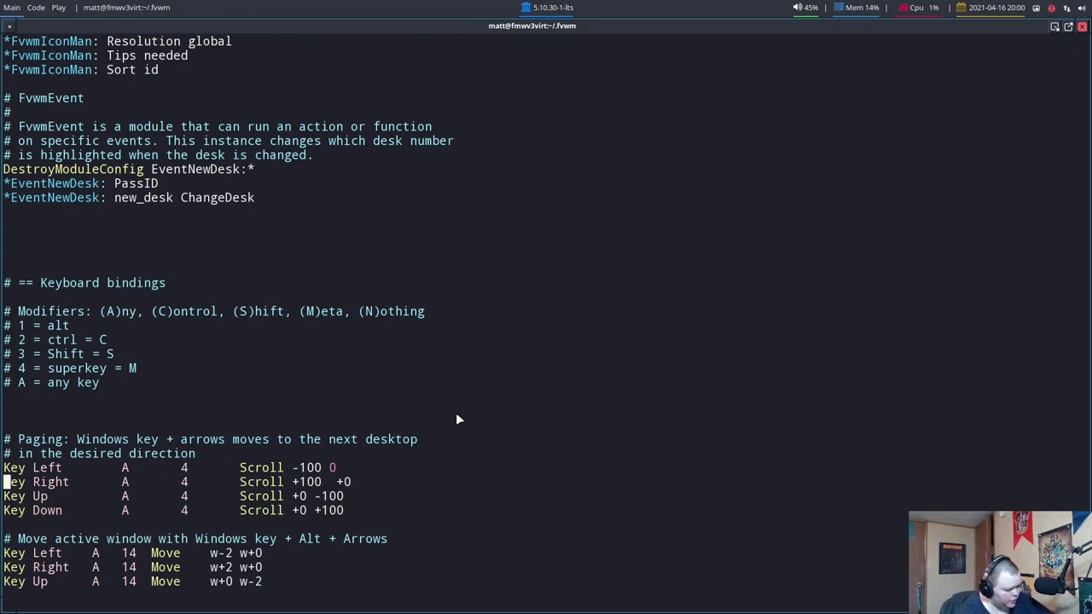
Move through the window move, maximize and page switching bindings, then back up to the RightPanel lines
key(j)
key(j)
key(j)
key(j)
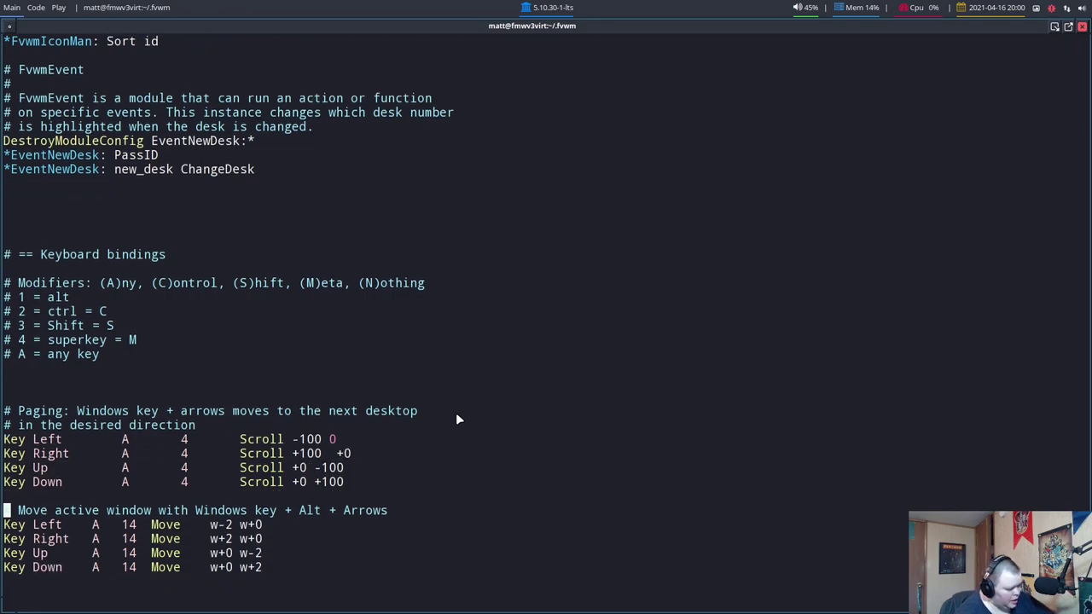
key(j)
key(j)
key(j)
key(j)
key(j)
key(j)
key(j)
key(j)
key(j)
key(j)
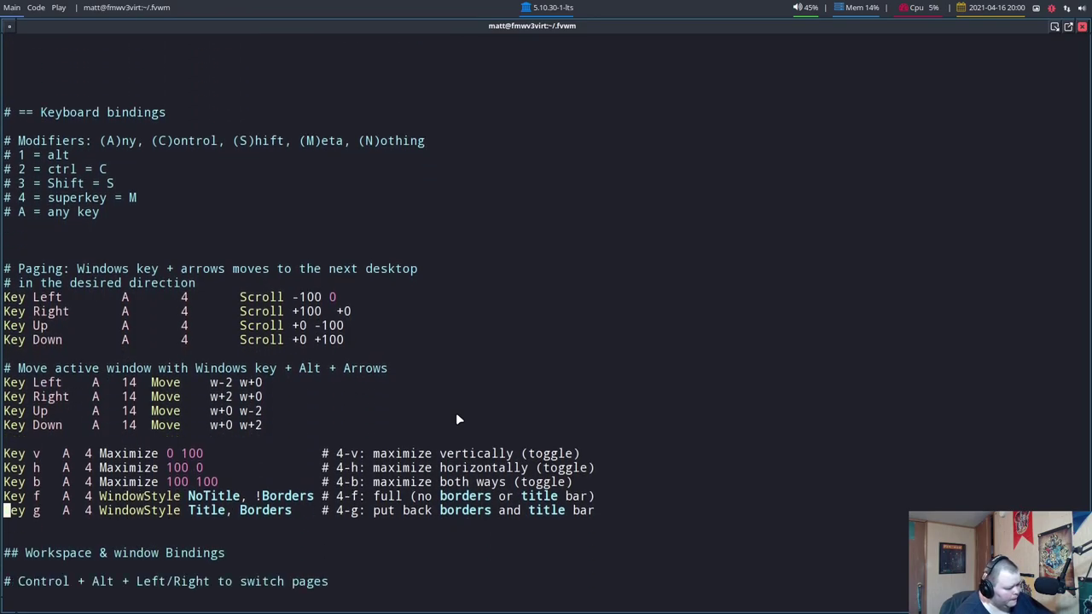
key(j)
key(j)
key(j)
key(j)
key(j)
key(j)
key(k)
key(k)
key(k)
key(k)
key(k)
key(k)
key(k)
key(k)
key(k)
key(k)
key(k)
key(k)
key(k)
key(k)
key(k)
key(k)
key(k)
key(k)
key(k)
key(k)
key(k)
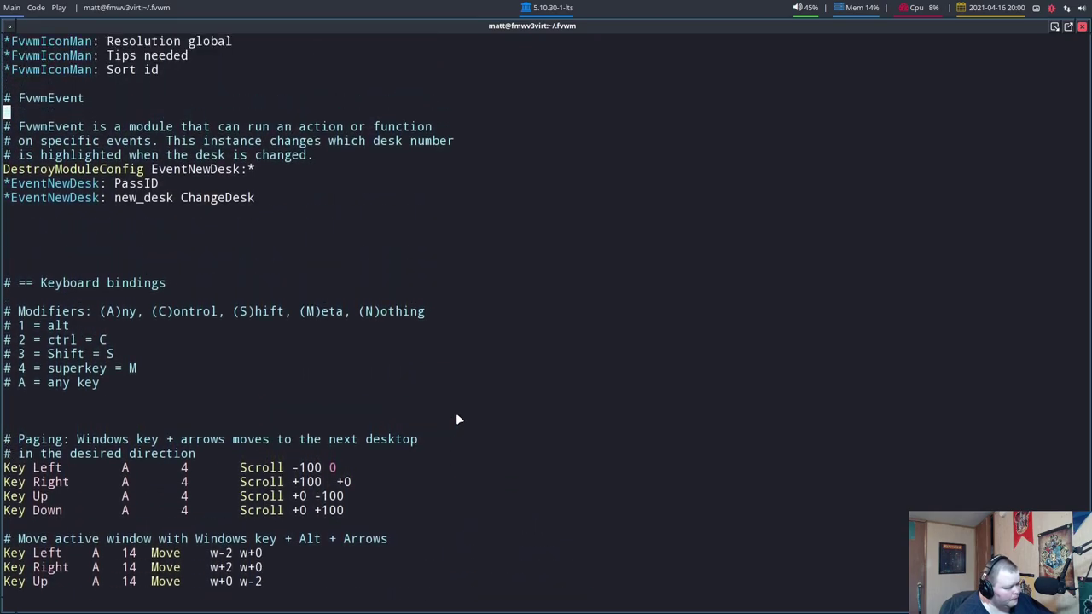
key(k)
key(k)
key(k)
key(k)
key(k)
key(k)
key(k)
key(k)
key(k)
key(k)
key(k)
key(k)
key(k)
key(k)
key(k)
key(k)
key(k)
key(k)
key(k)
key(k)
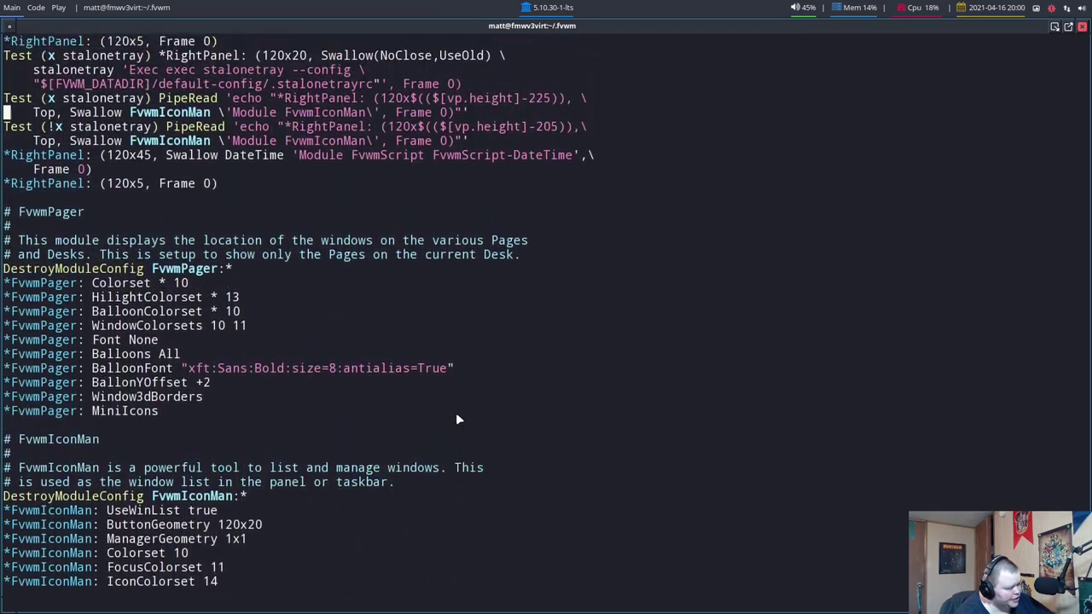
key(k)
key(k)
key(k)
key(k)
key(k)
key(k)
key(k)
key(k)
key(k)
key(k)
key(k)
key(k)
key(k)
key(k)
key(k)
key(k)
key(k)
key(k)
key(k)
key(k)
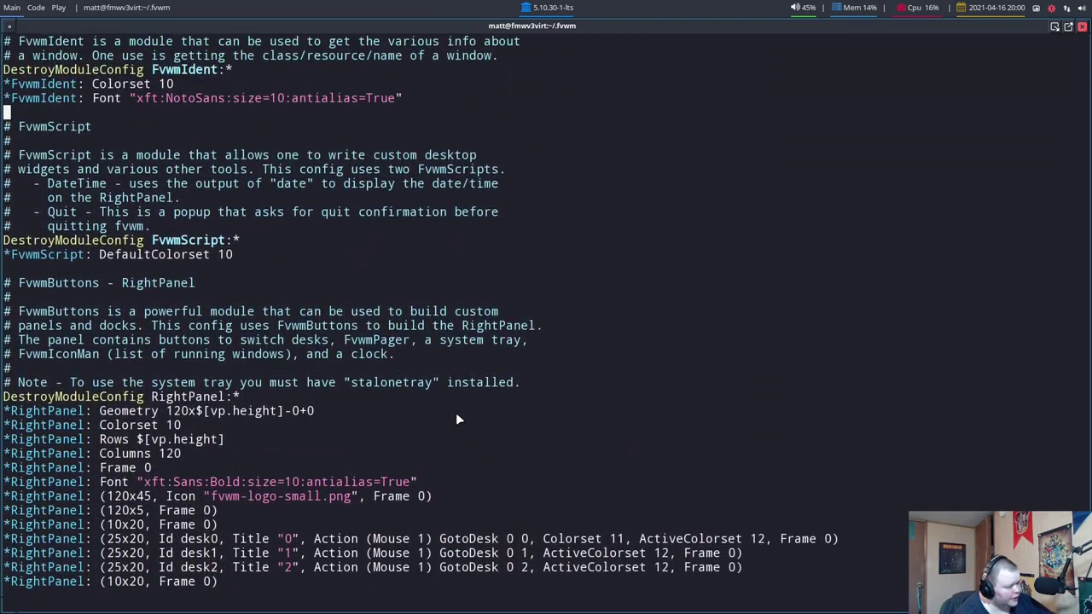
Search /Silent and move up to the '5: Mouse and Key bindings' header
text(k/silen)
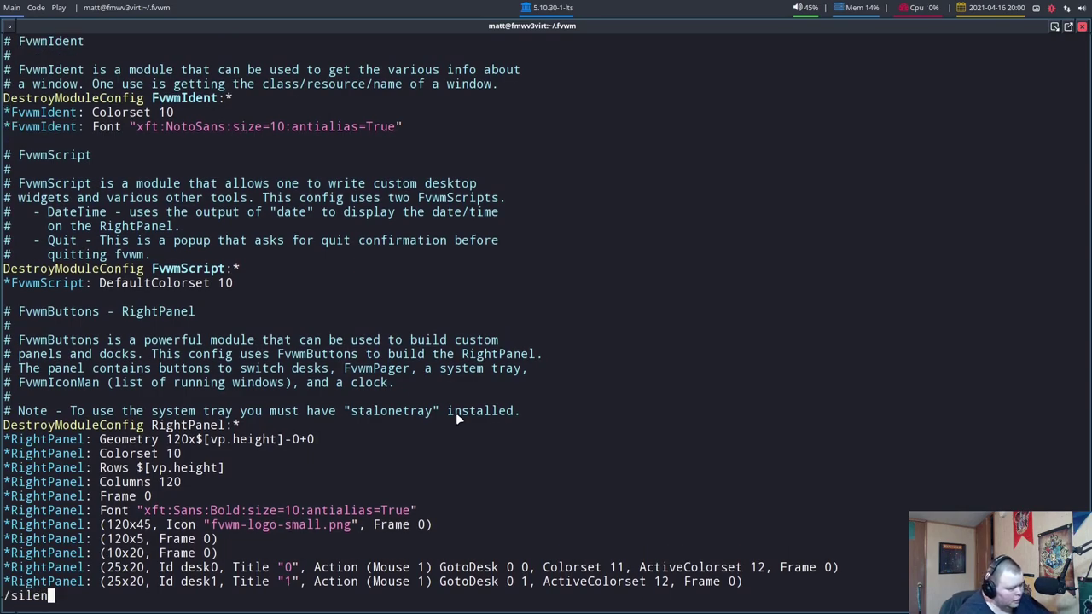
key(BackSpace)
key(BackSpace)
key(BackSpace)
key(BackSpace)
key(BackSpace)
text(Silent)
key(Return)
key(j)
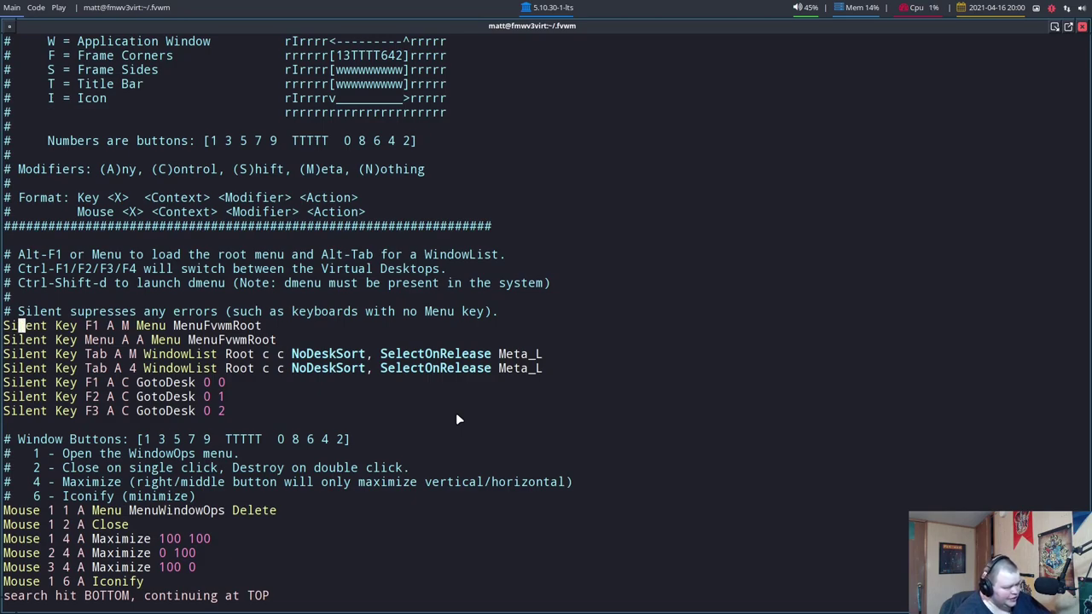
key(k)
key(k)
key(k)
key(k)
key(k)
key(k)
key(k)
key(k)
key(k)
key(k)
key(k)
key(k)
key(k)
key(k)
key(k)
key(k)
key(k)
key(k)
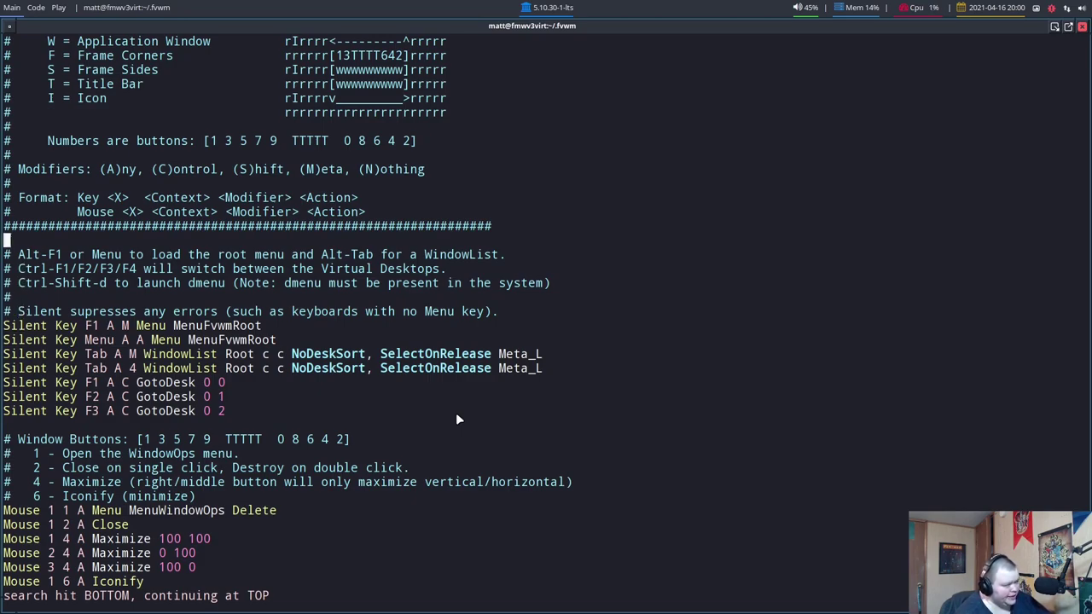
key(k)
key(k)
key(k)
key(k)
key(k)
key(k)
key(k)
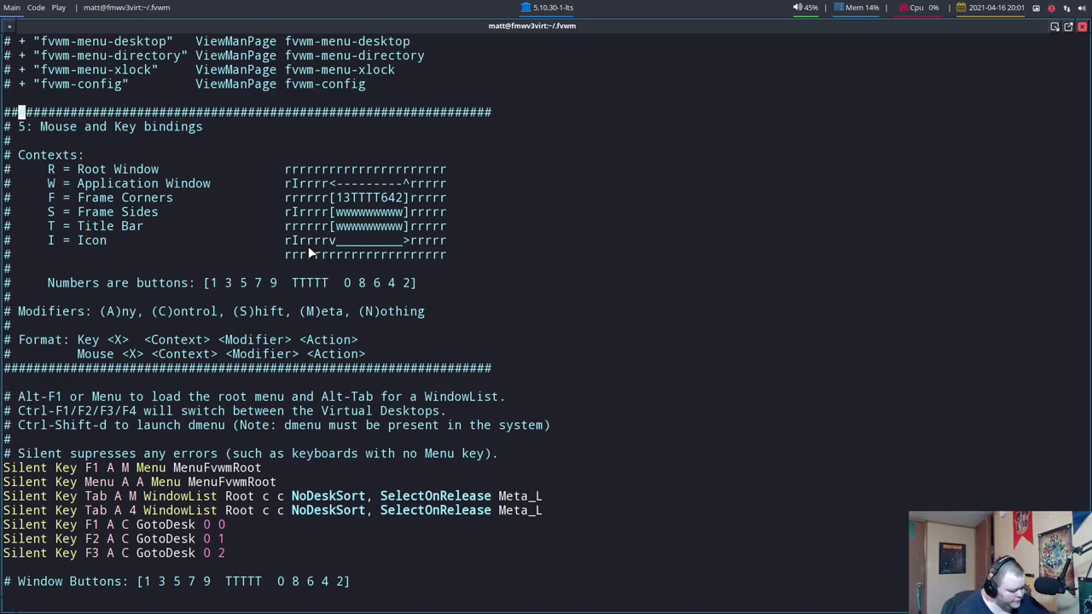
Switch to the Firefox desktop with Ctrl+F3, open the fvwm.org Bindings page, then return to the terminal
key(ctrl+F3)
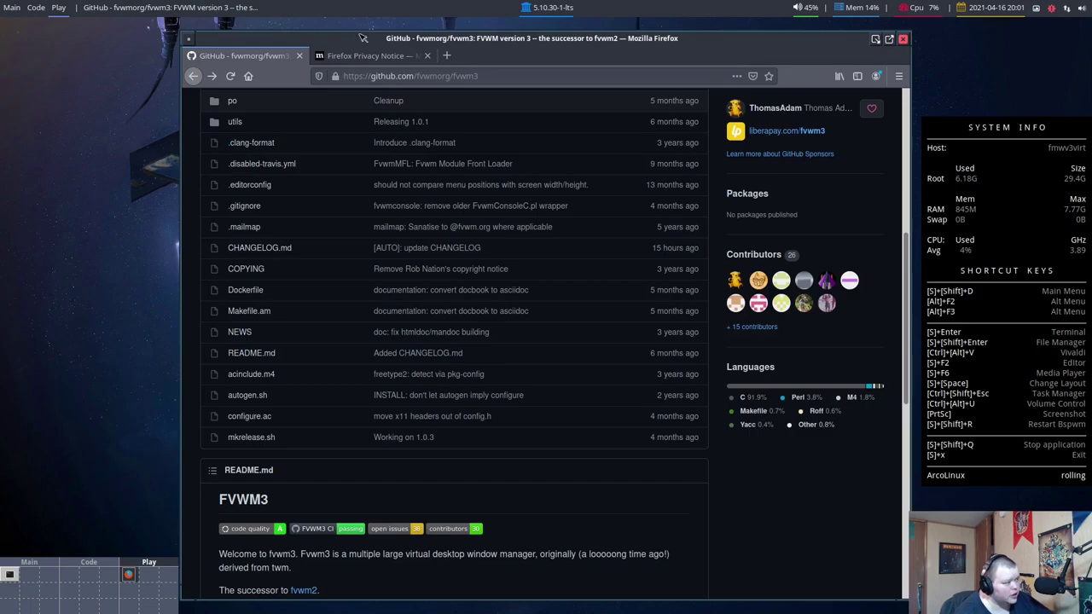
click(362, 54)
click(239, 56)
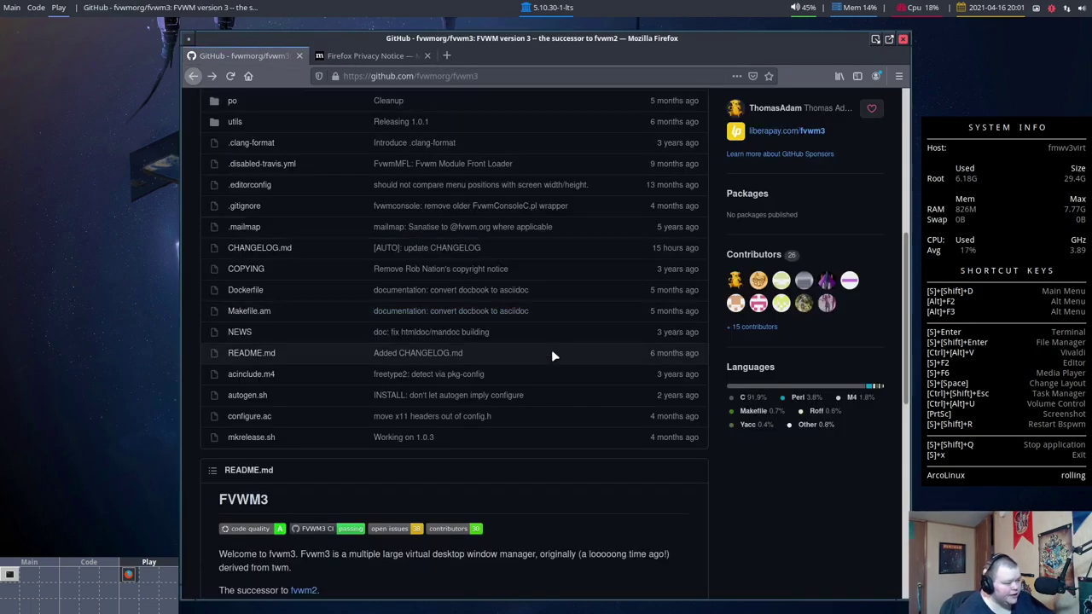
scroll(550, 358, down, 2)
scroll(548, 373, up, 9)
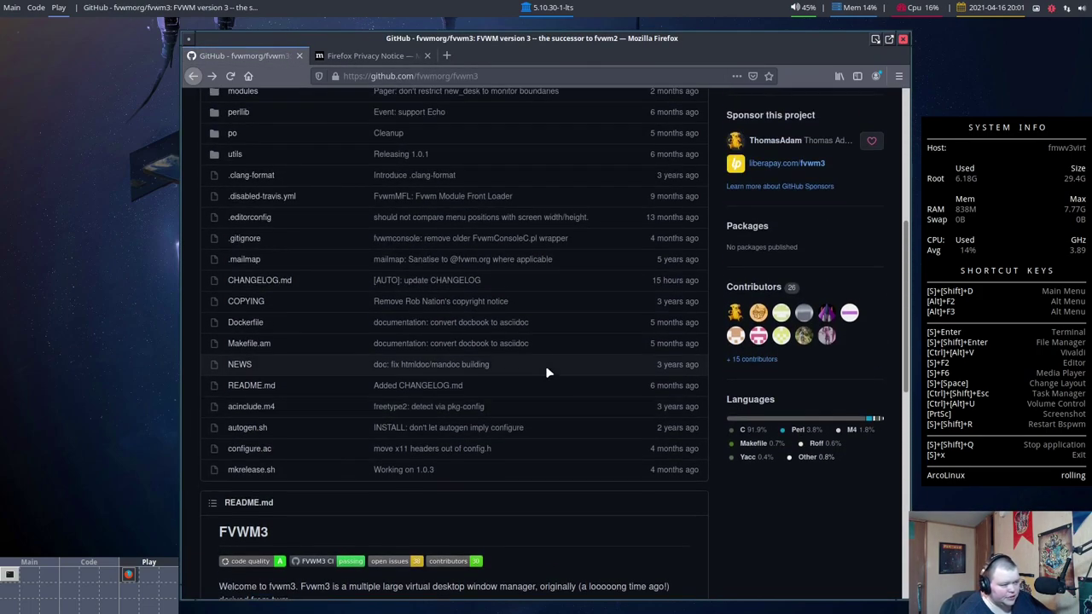
key(alt+Left)
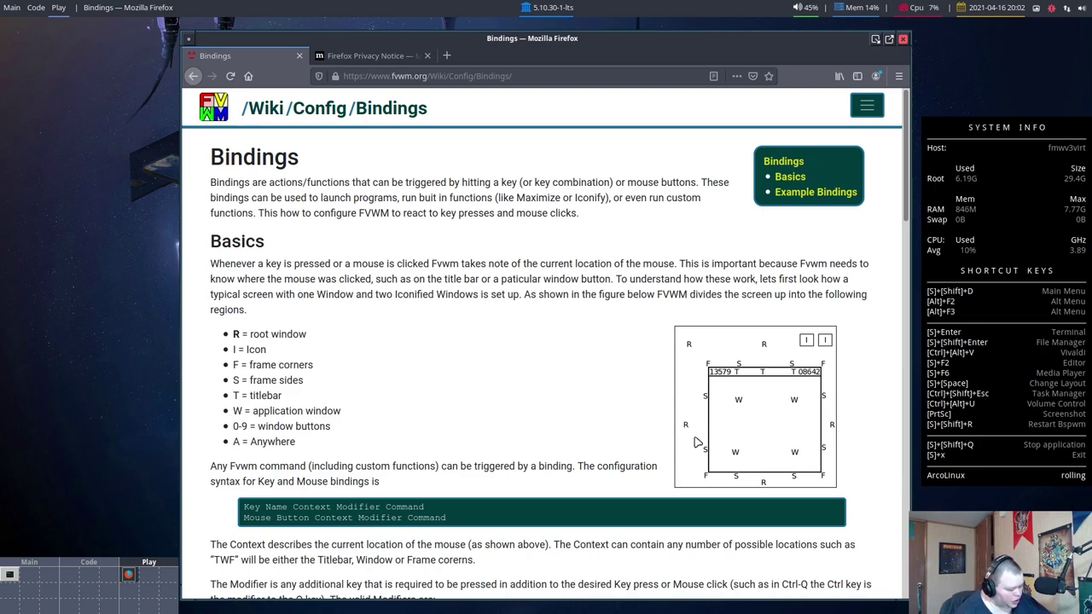
key(alt+Tab)
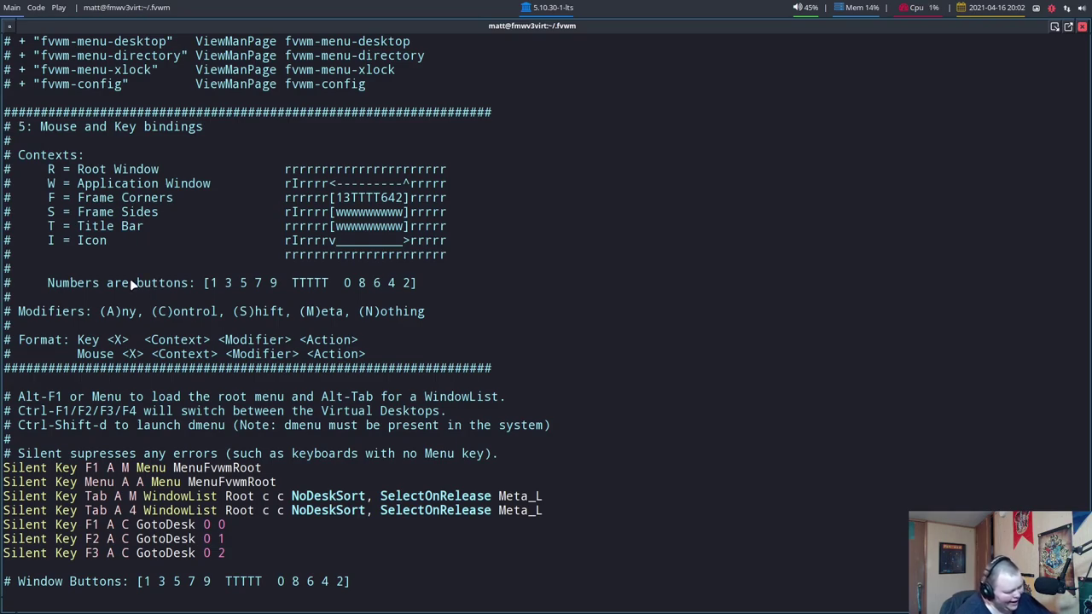
Switch to the Play desk to show the fvwm.org Bindings wiki page again
key(ctrl+F3)
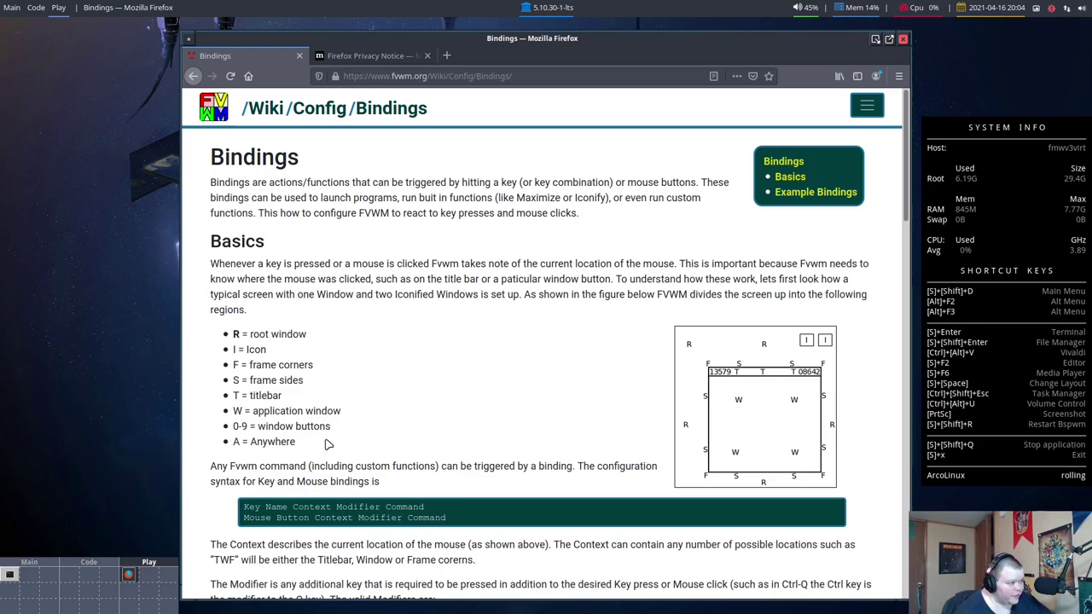
Page the fvwm config from its top past StartFunction and mouse functions to ToggleTitle and ChangeDesk
key(alt+Tab)
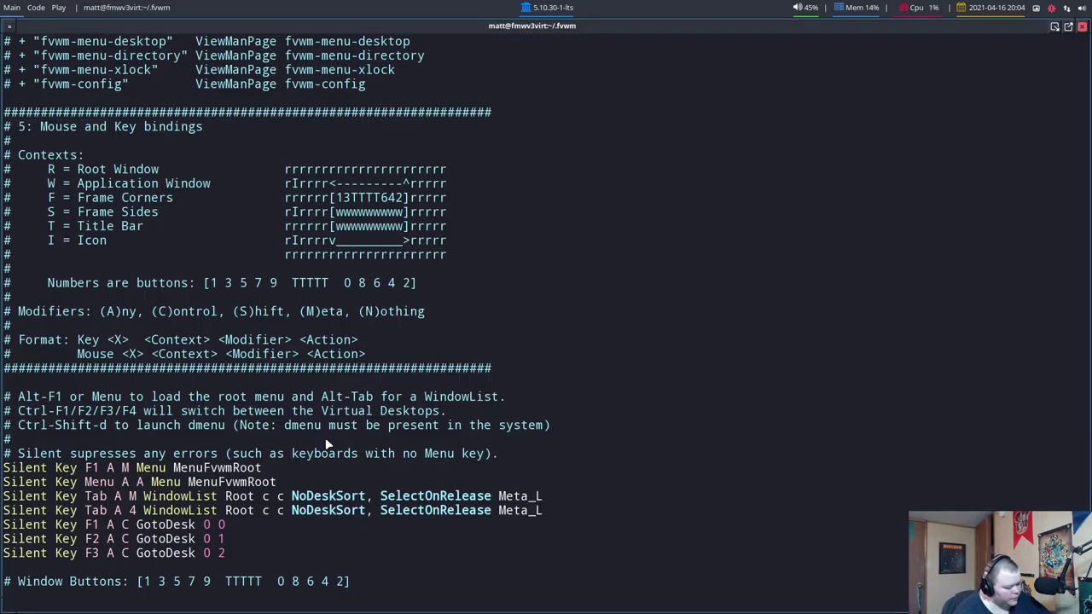
key(g)
key(g)
key(j)
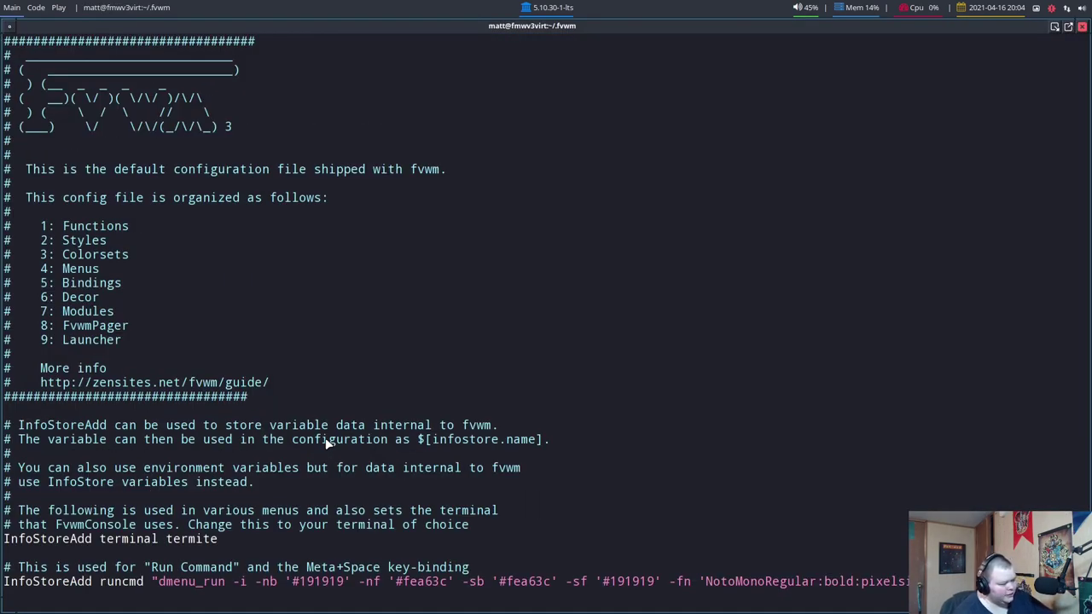
key(j)
key(j)
key(j)
key(j)
key(j)
key(j)
key(j)
key(j)
key(j)
key(j)
key(j)
key(j)
key(j)
key(j)
key(j)
key(j)
key(j)
key(j)
key(j)
key(j)
key(j)
key(j)
key(j)
key(j)
key(j)
key(j)
key(j)
key(j)
key(j)
key(j)
key(j)
key(j)
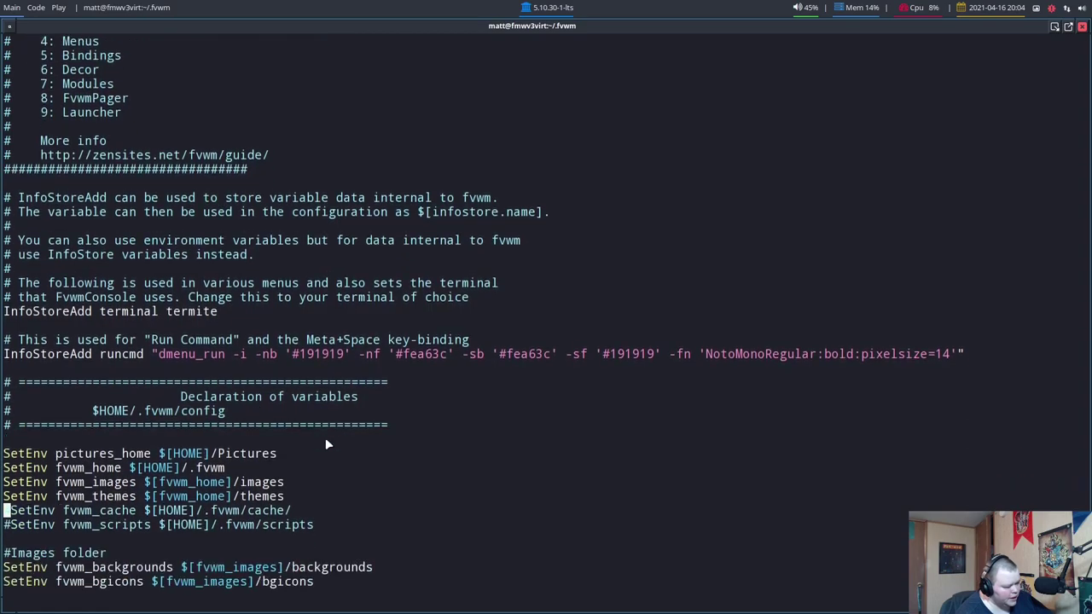
key(j)
key(j)
key(j)
key(j)
key(j)
key(j)
key(j)
key(j)
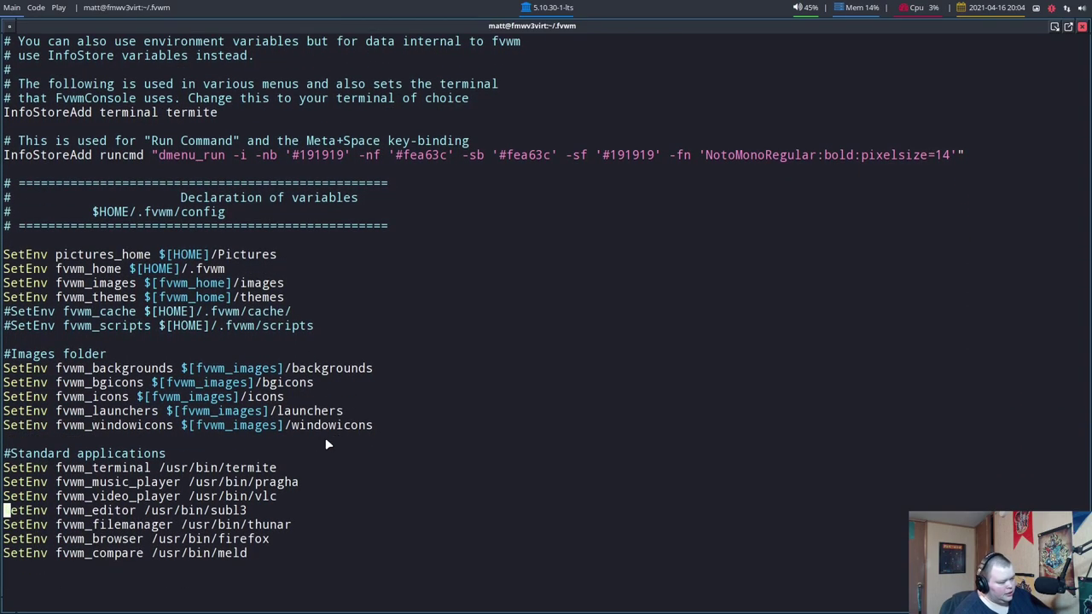
key(j)
key(j)
key(j)
key(j)
key(j)
key(j)
key(j)
key(j)
key(j)
key(j)
key(j)
key(j)
key(j)
key(j)
key(j)
key(j)
key(j)
key(j)
key(j)
key(j)
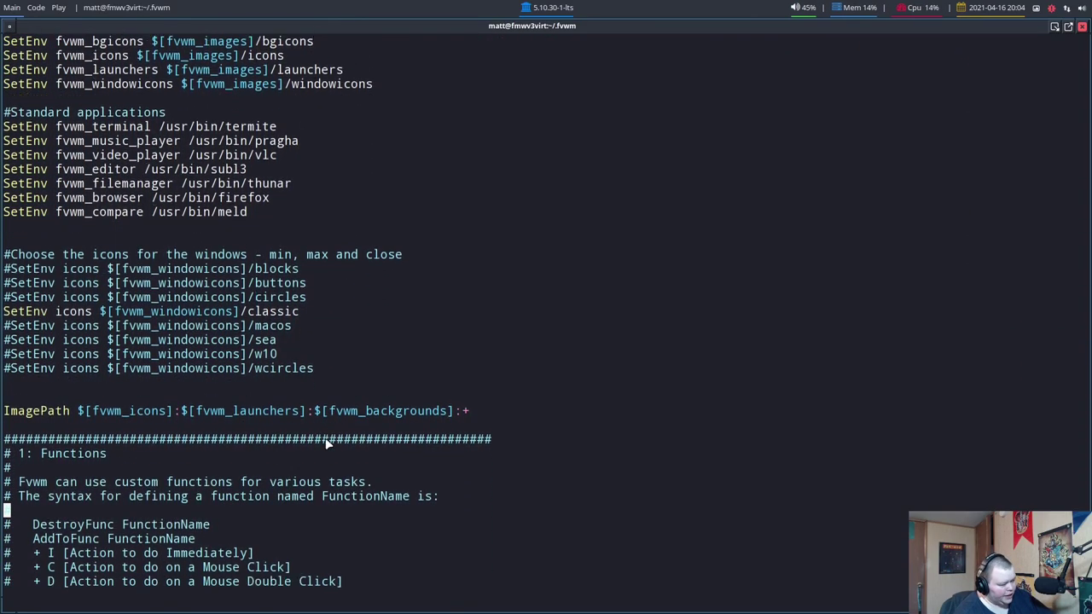
key(j)
key(j)
key(j)
key(j)
key(j)
key(j)
key(j)
key(j)
key(j)
key(j)
key(j)
key(j)
key(j)
key(j)
key(j)
key(j)
key(j)
key(j)
key(j)
key(j)
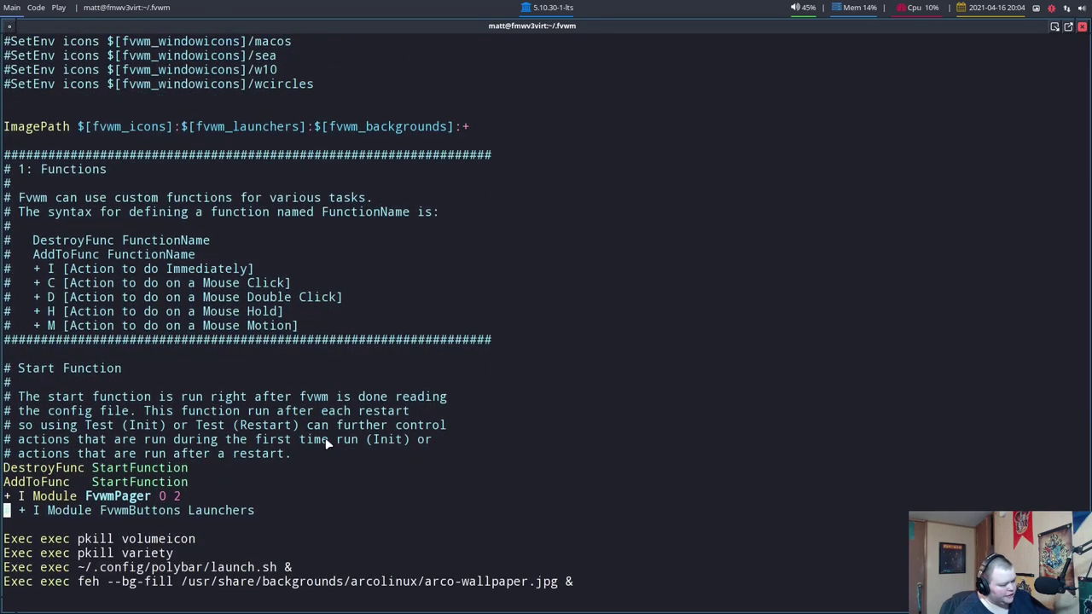
key(j)
key(j)
key(j)
key(j)
key(j)
key(j)
key(j)
key(j)
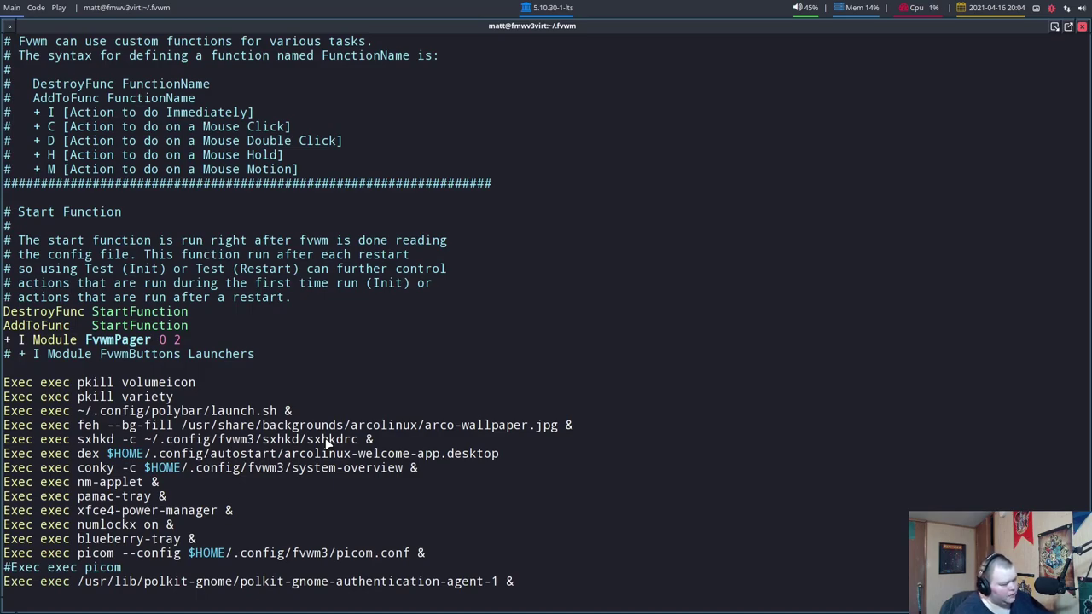
key(j)
key(j)
key(j)
key(j)
key(j)
key(j)
key(j)
key(j)
key(j)
key(j)
key(j)
key(j)
key(j)
key(j)
key(j)
key(j)
key(j)
key(j)
key(j)
key(j)
key(j)
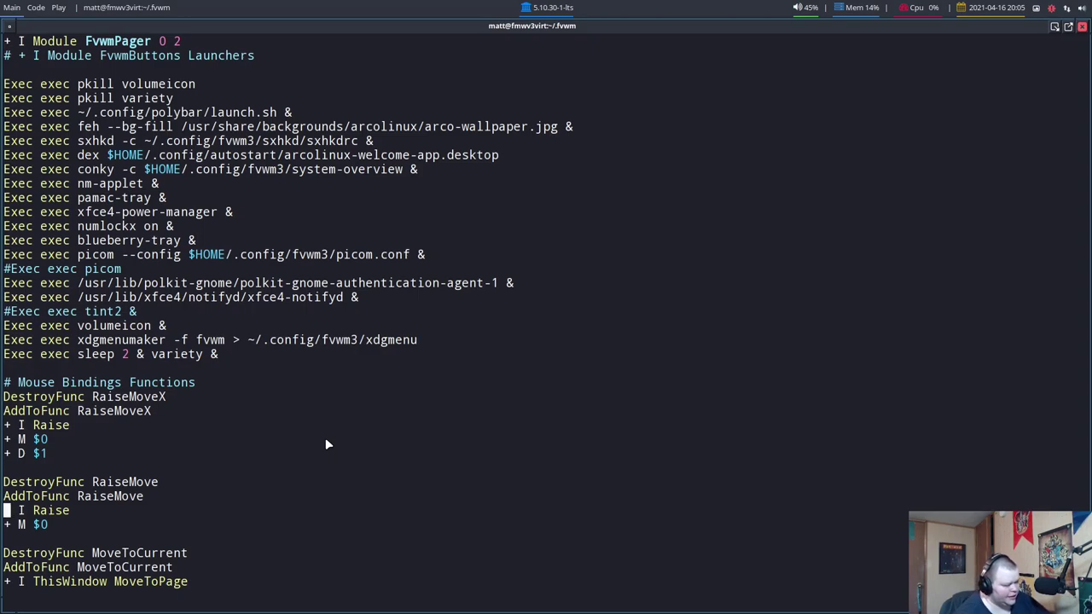
scroll(325, 437, down, 5)
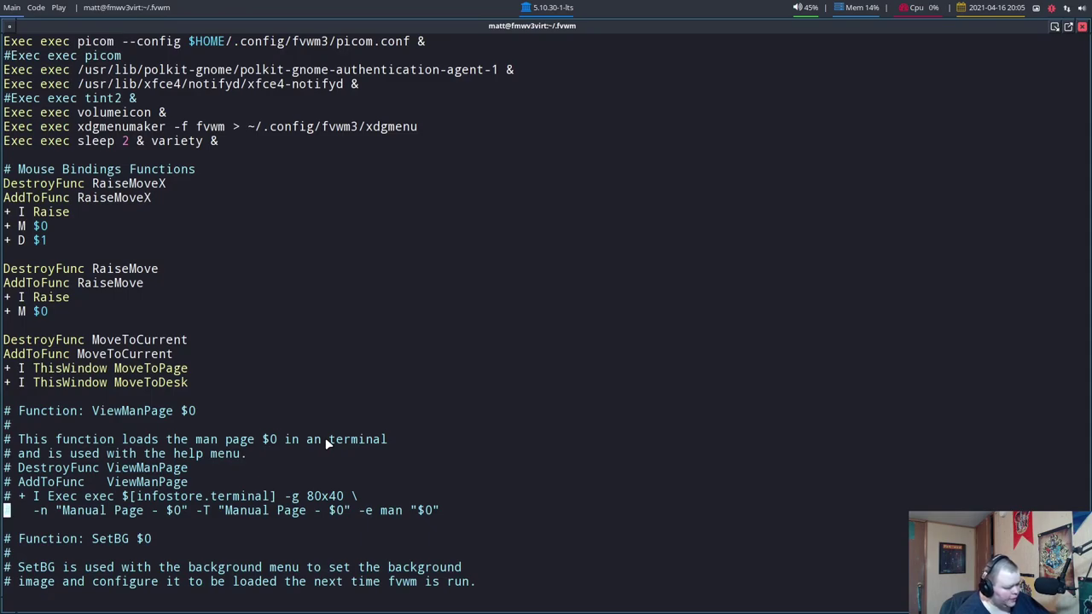
scroll(325, 437, down, 10)
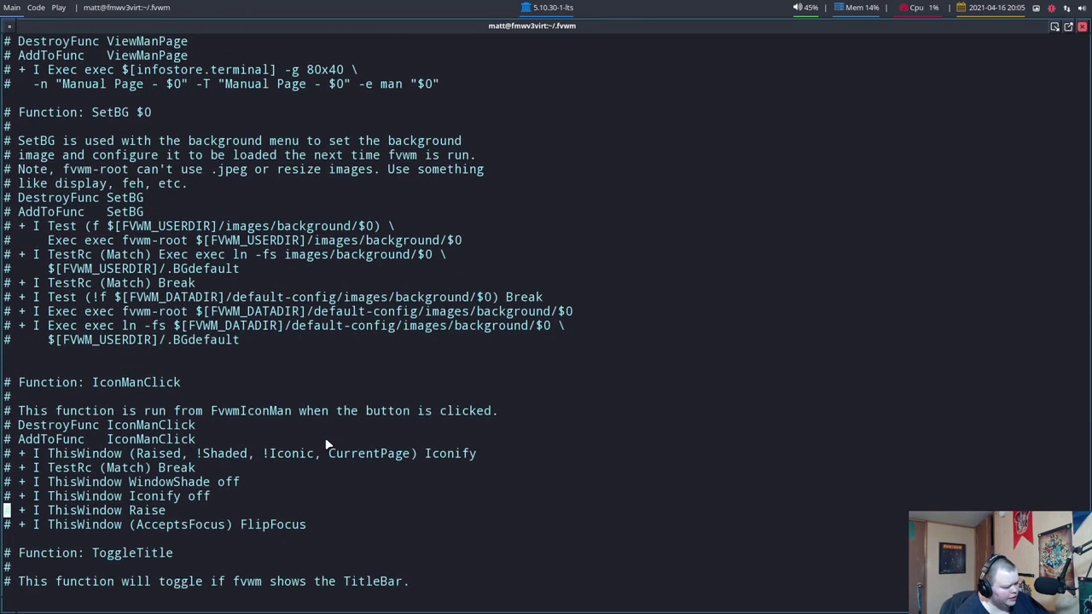
scroll(325, 437, down, 4)
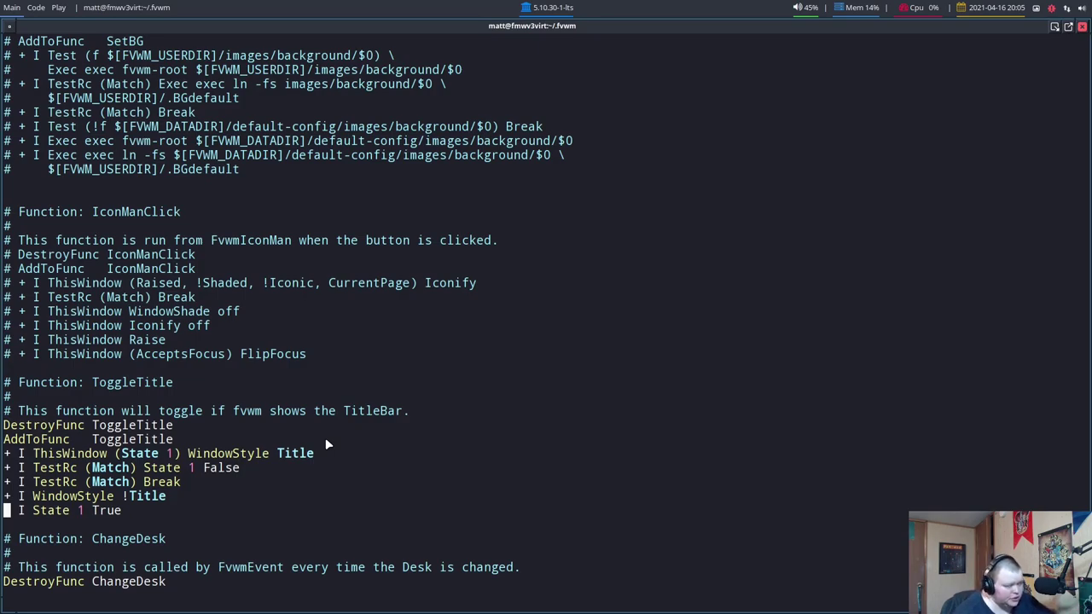
On the Play desk, return to the wiki's FVWM Config page and skim the Style page
key(super+3)
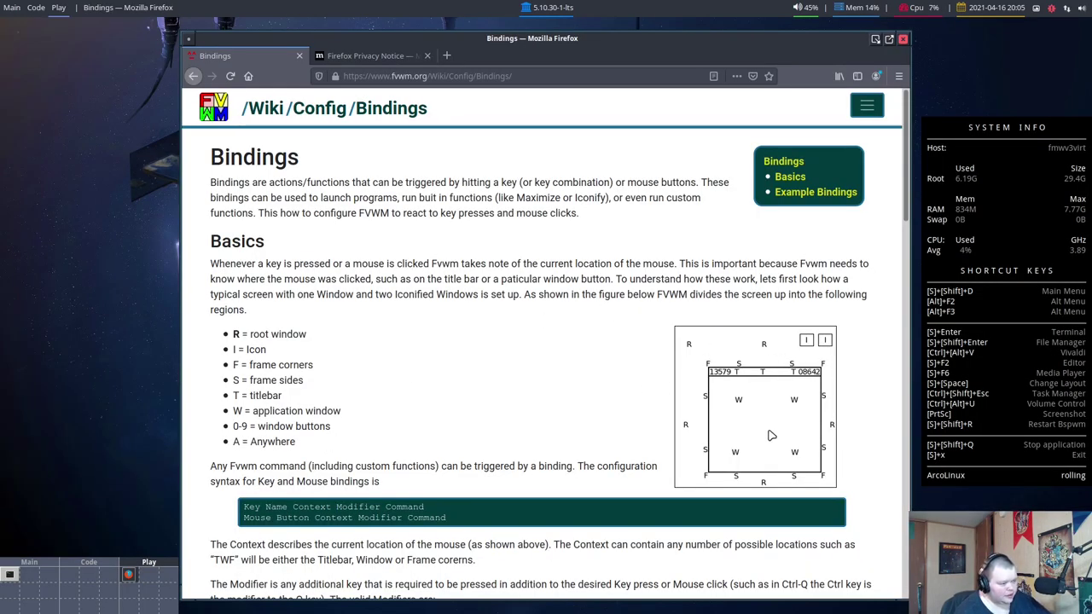
scroll(648, 418, down, 8)
scroll(611, 414, up, 4)
key(alt+Left)
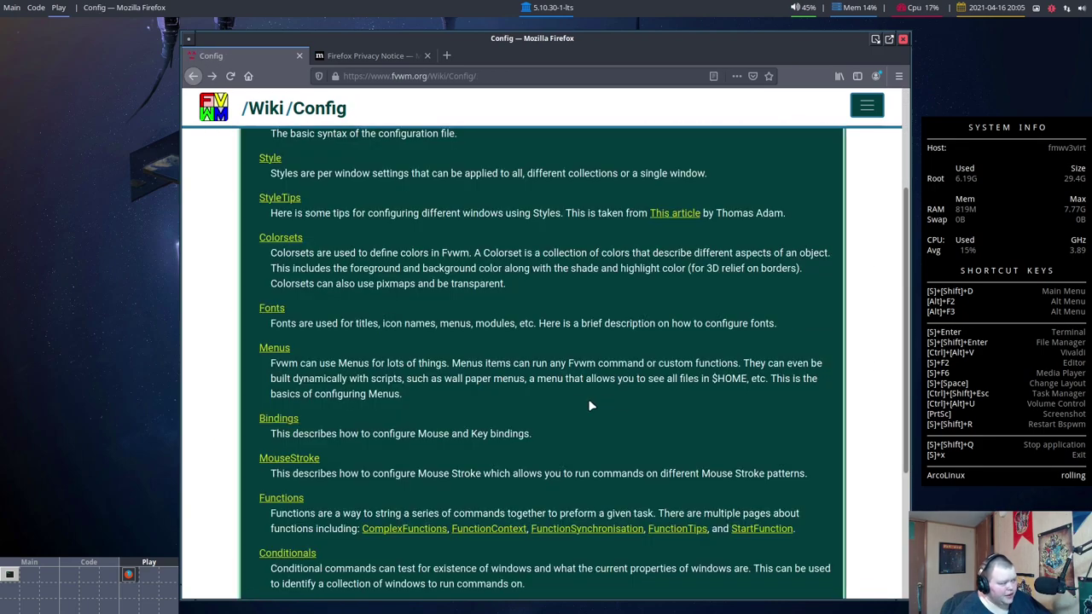
scroll(585, 399, up, 4)
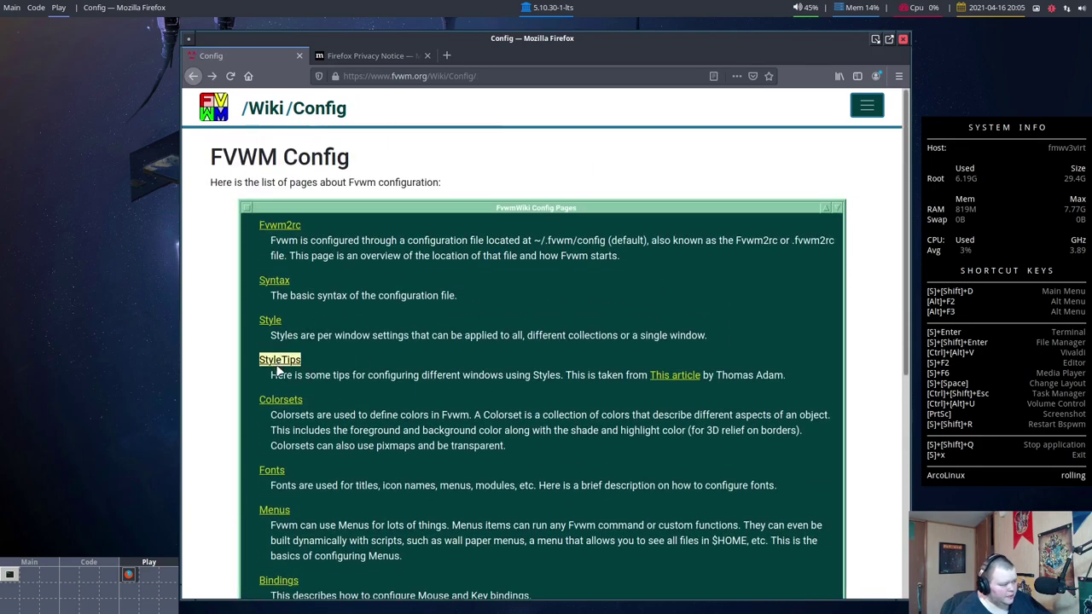
click(272, 322)
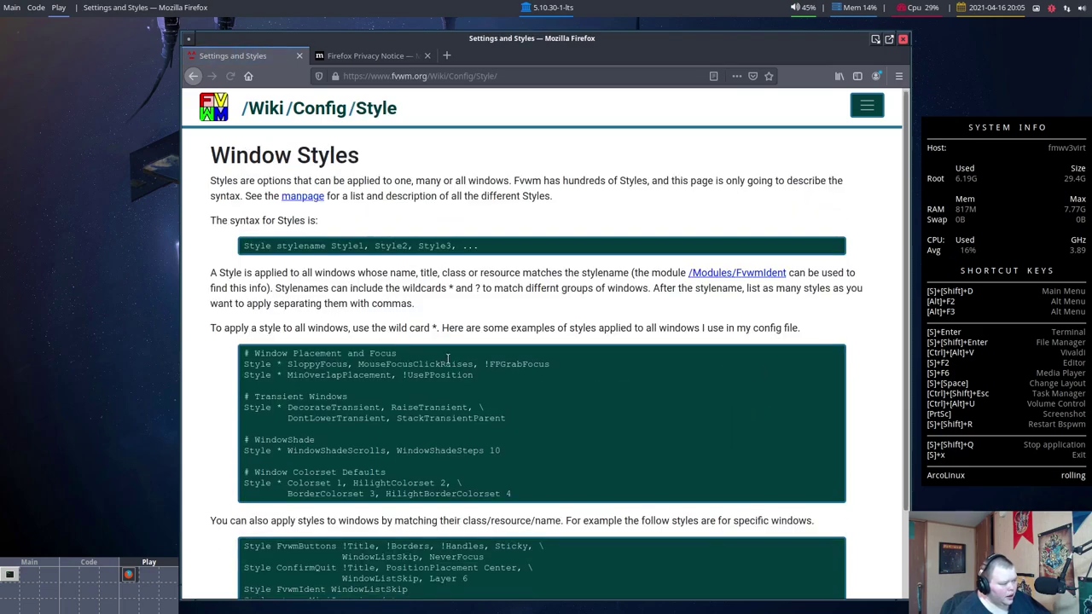
scroll(443, 367, down, 2)
key(alt+Left)
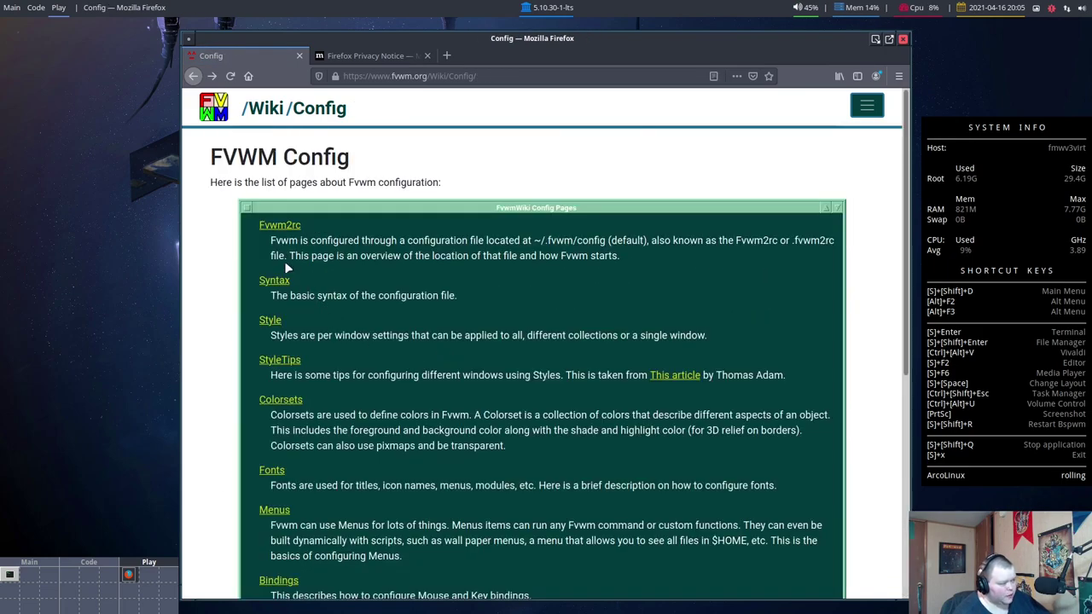
Read the wiki's Syntax page, go back to the Config page list, then switch to the vim terminal
click(274, 282)
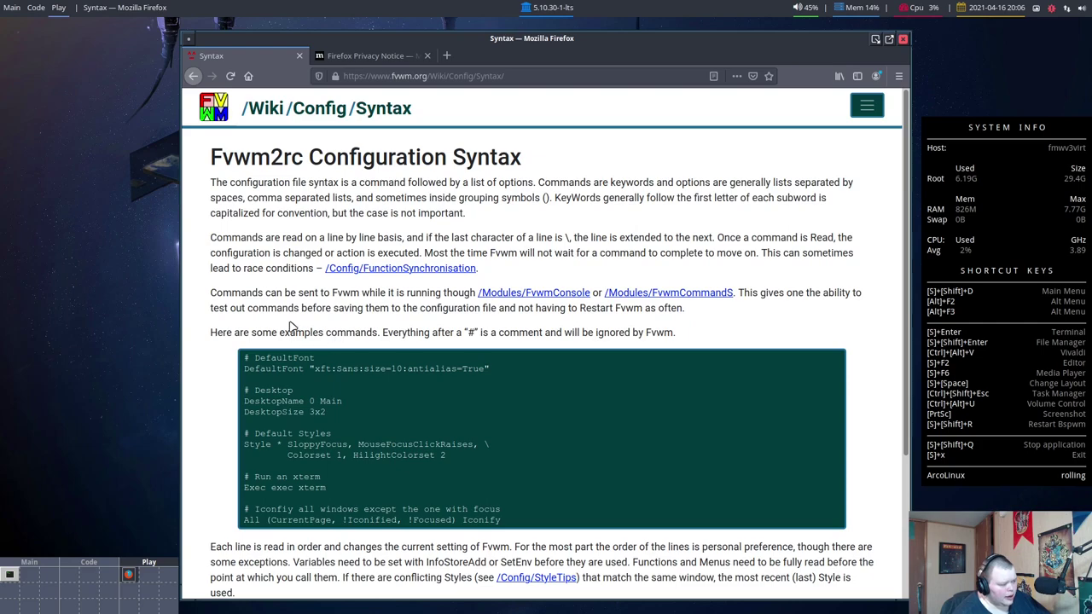
scroll(444, 310, down, 1)
scroll(443, 309, down, 3)
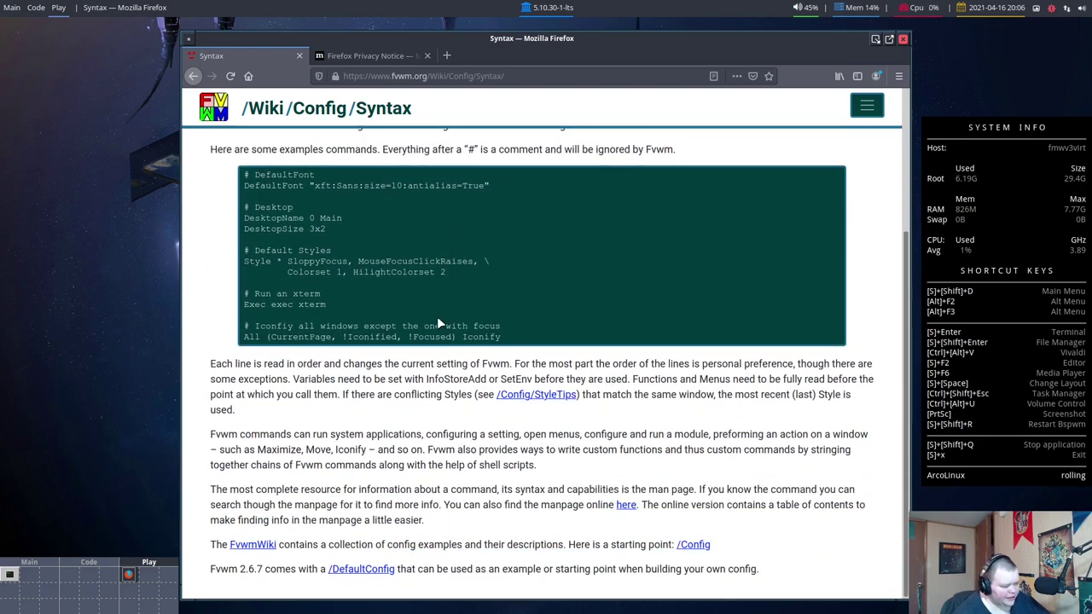
key(alt+Left)
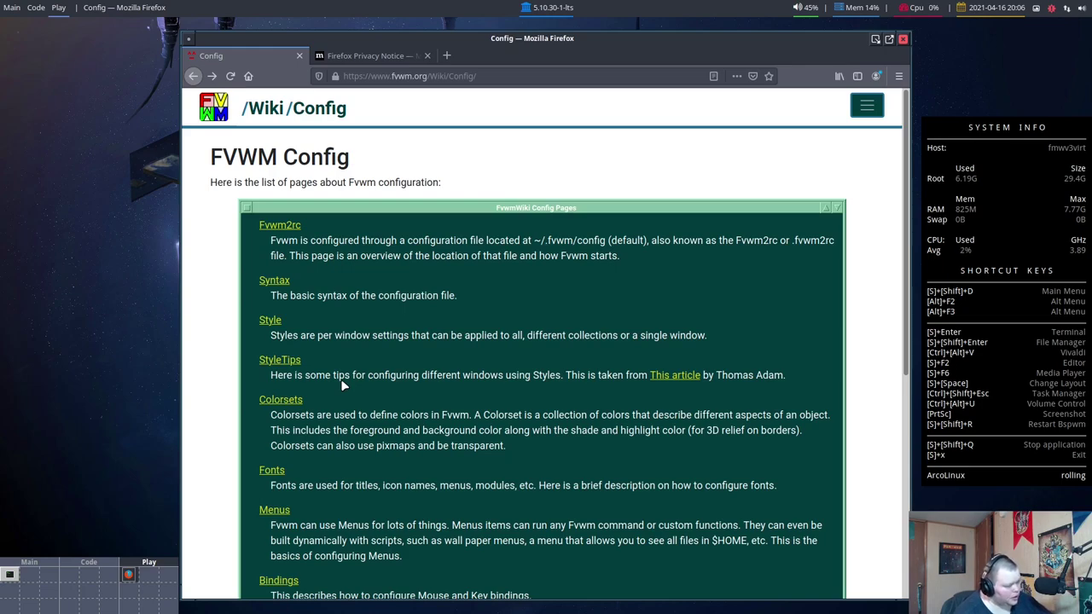
key(alt+Tab)
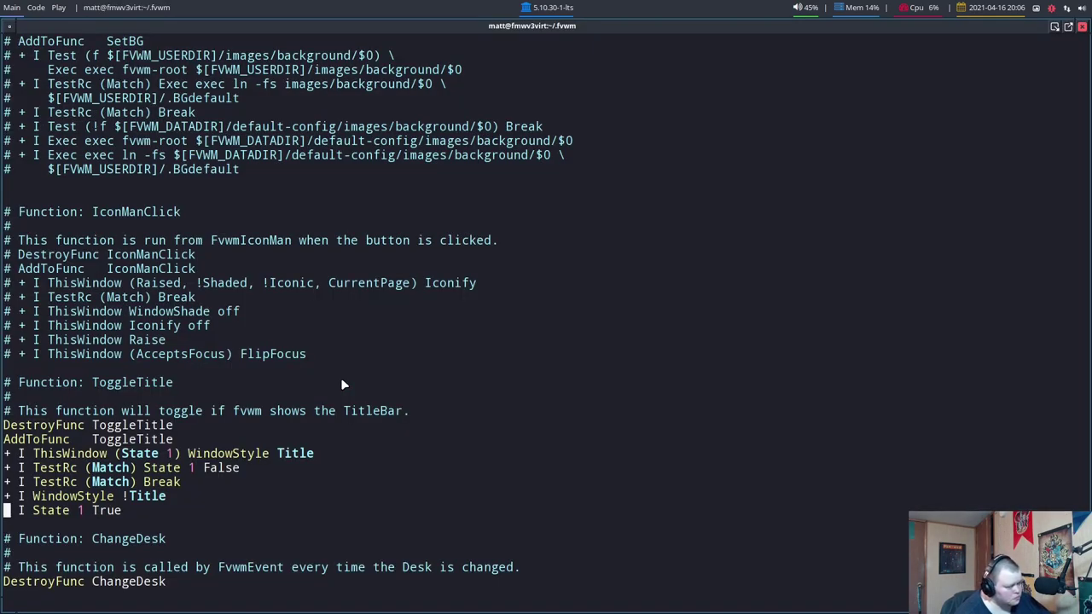
Restore the full-screen terminal to a smaller window, move it right, and right-click the desktop
click(1067, 30)
drag(685, 152, 835, 174)
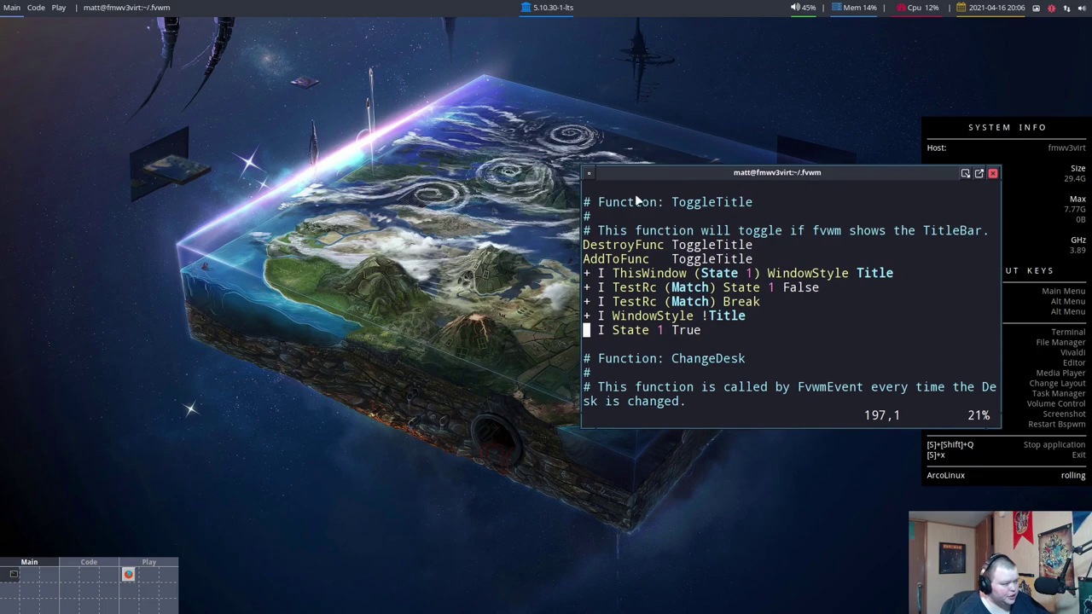
right_click(245, 145)
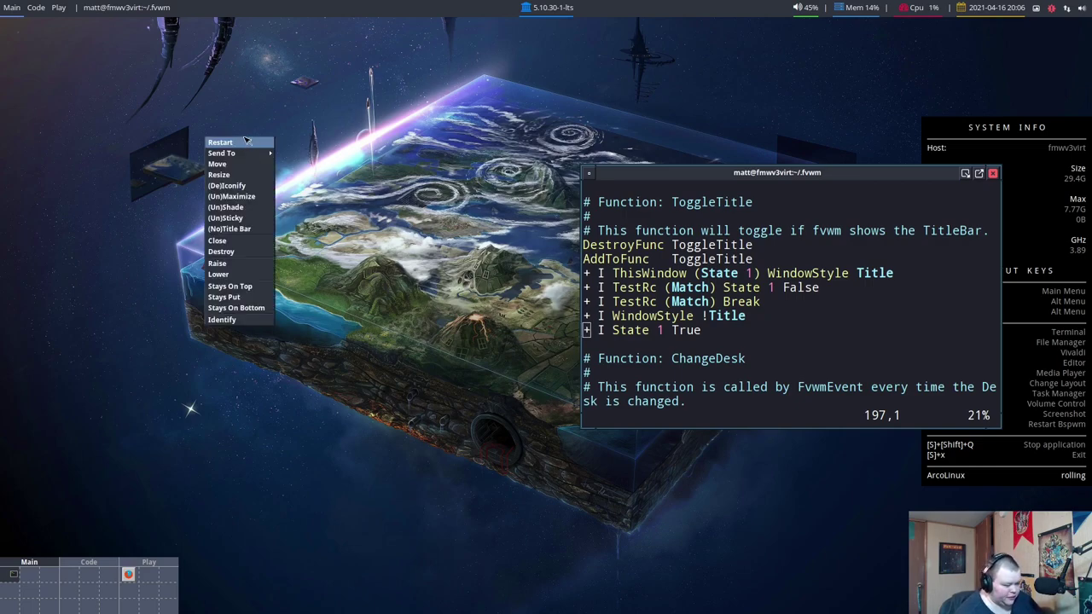
Open the FVWM3 root menu, browse the XDG Menu categories through System, then close the menus
click(219, 77)
click(218, 78)
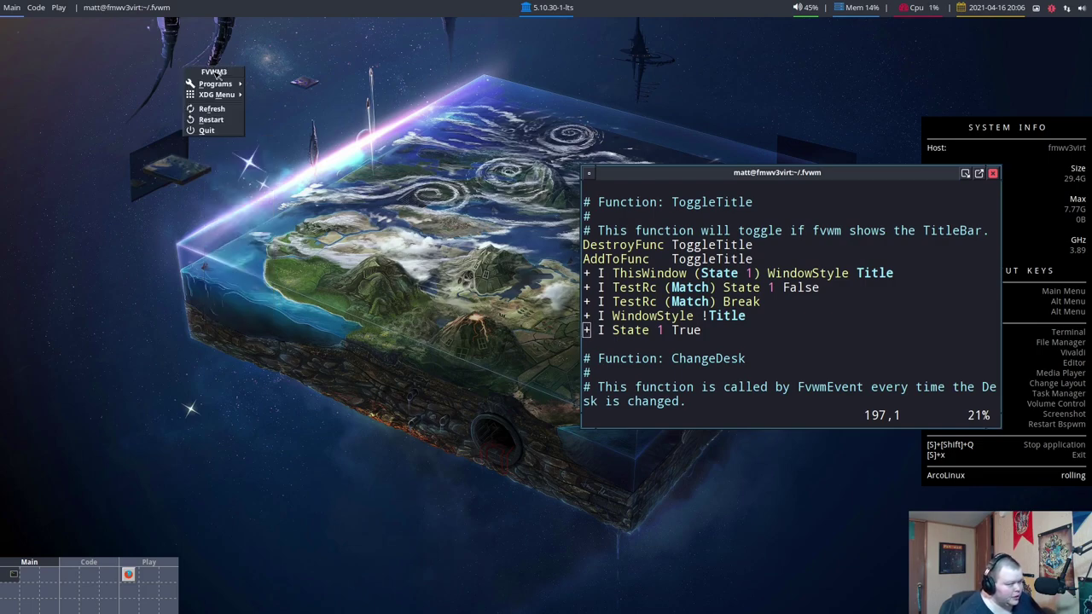
mouse_move(220, 85)
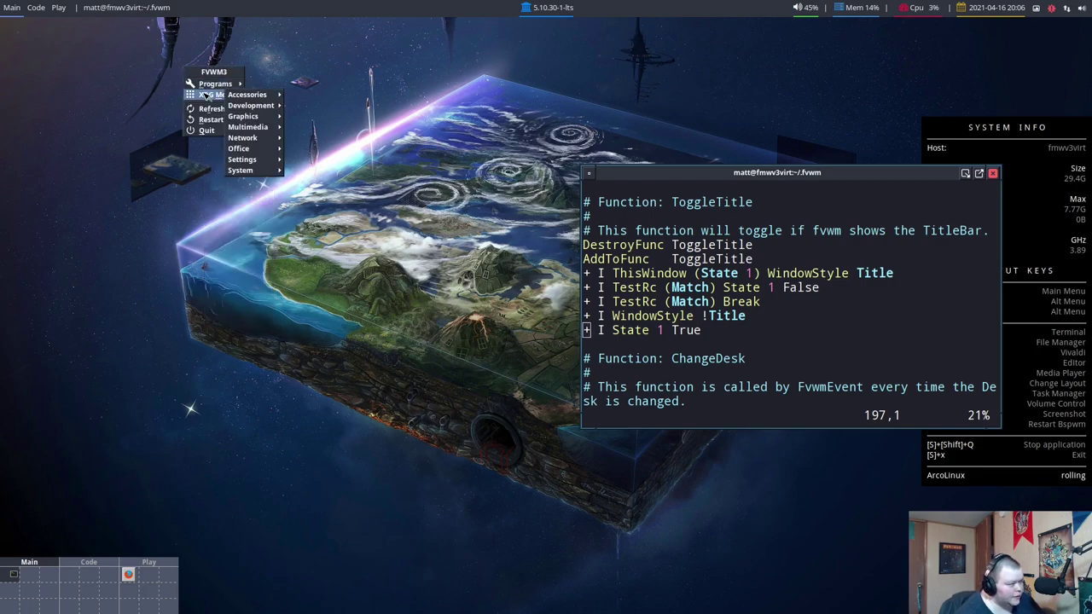
mouse_move(260, 97)
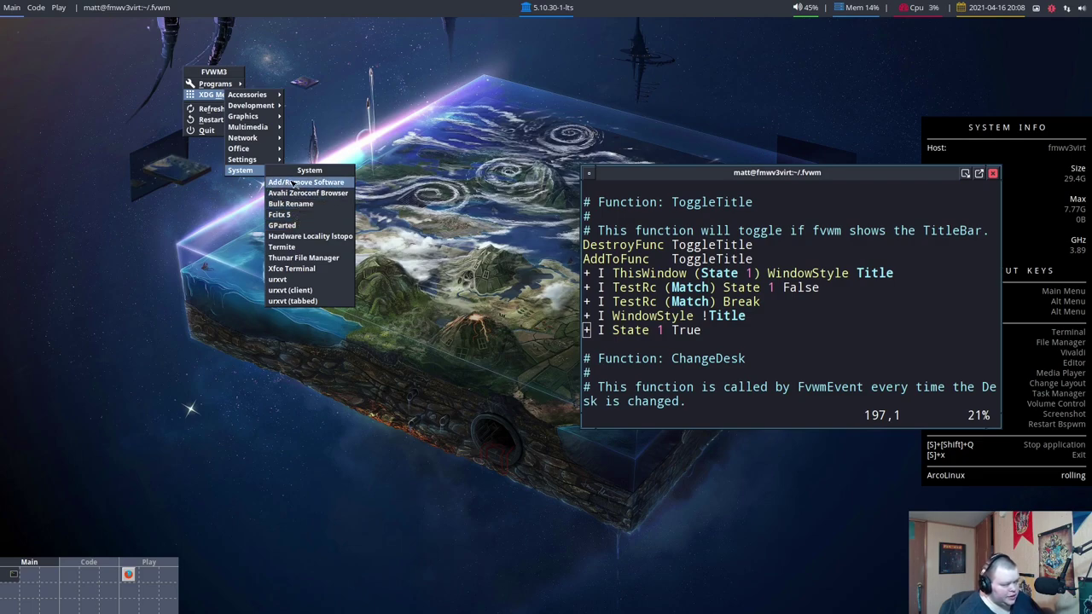
click(188, 245)
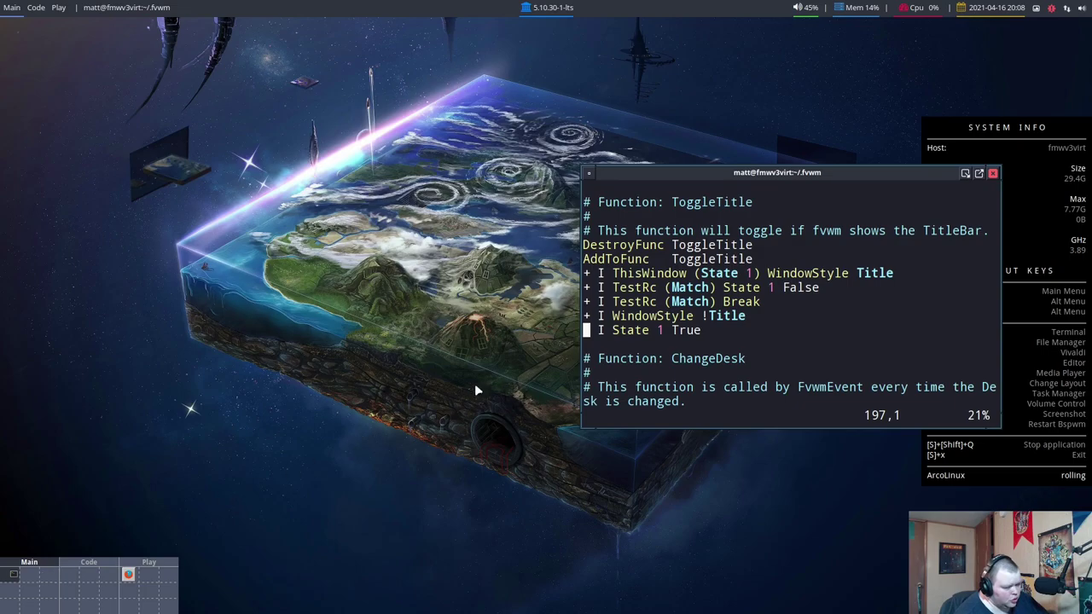
Shift the terminal left via the pager, then on the Play desk drag Firefox down onto the lower page
drag(705, 179, 520, 183)
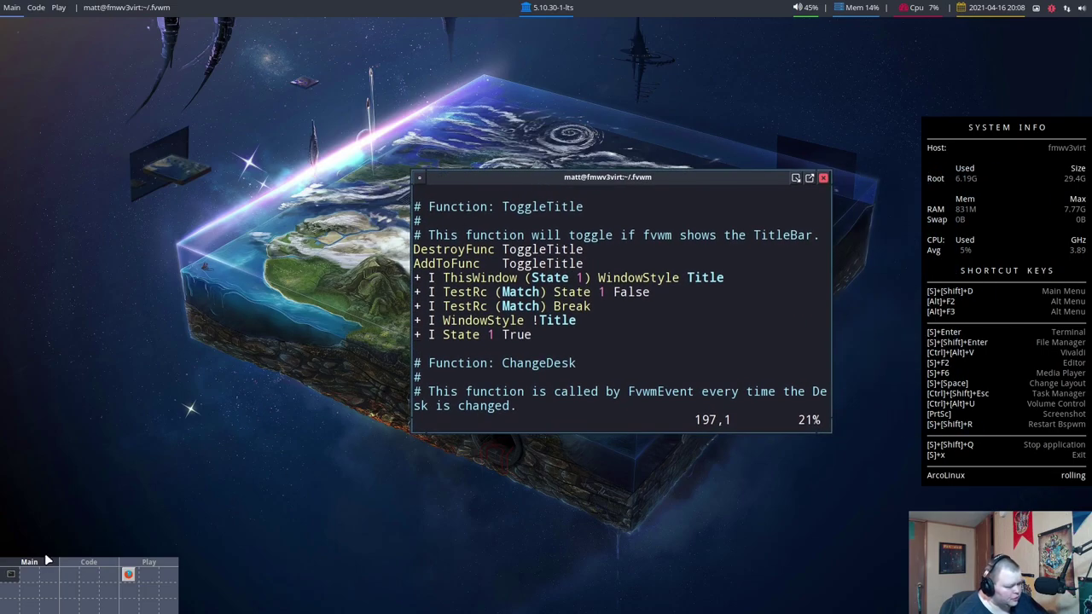
drag(35, 576, 70, 575)
click(127, 580)
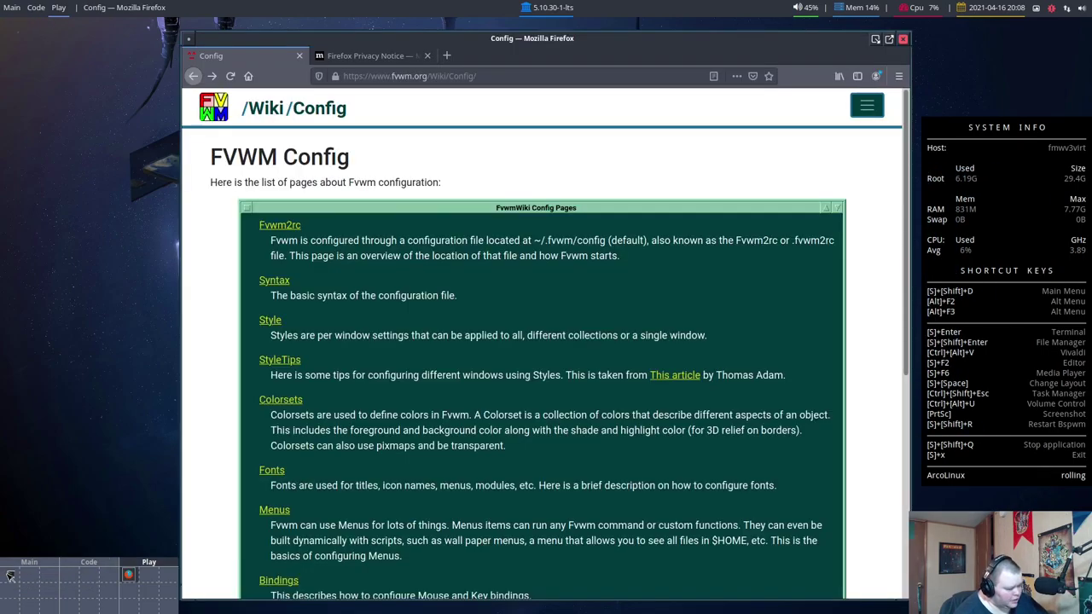
click(35, 585)
click(127, 576)
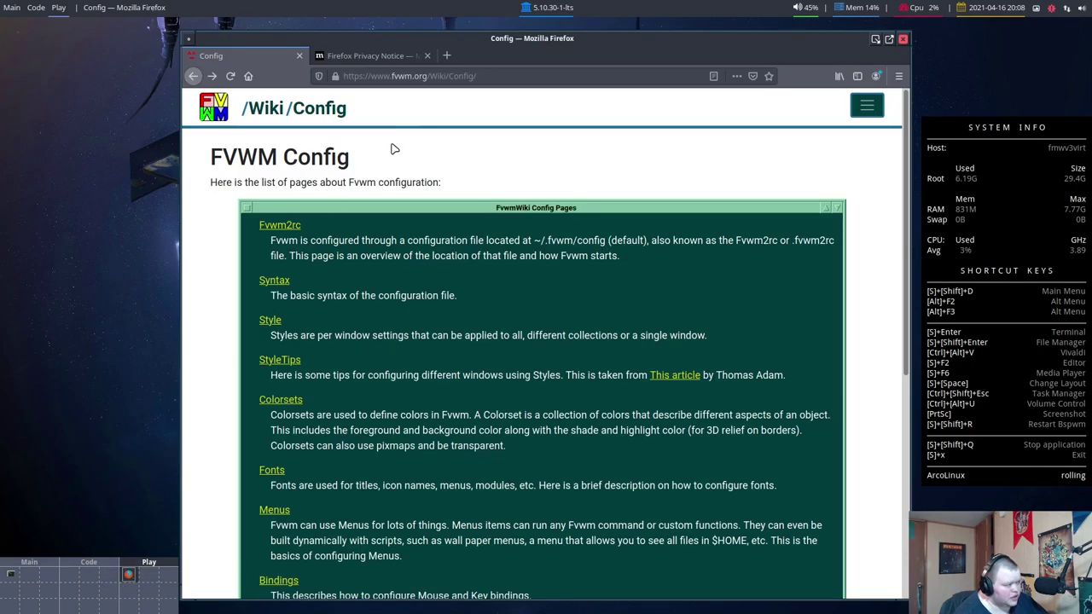
drag(475, 38, 135, 573)
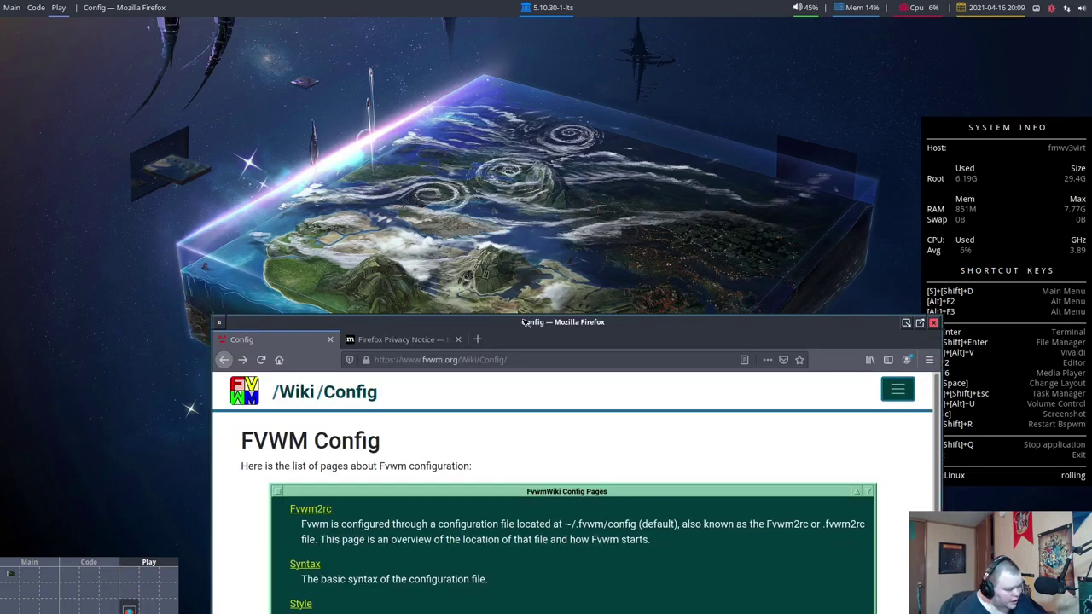
Drag Firefox back up from the lower page and reposition it several times by its title bar
drag(527, 321, 346, 174)
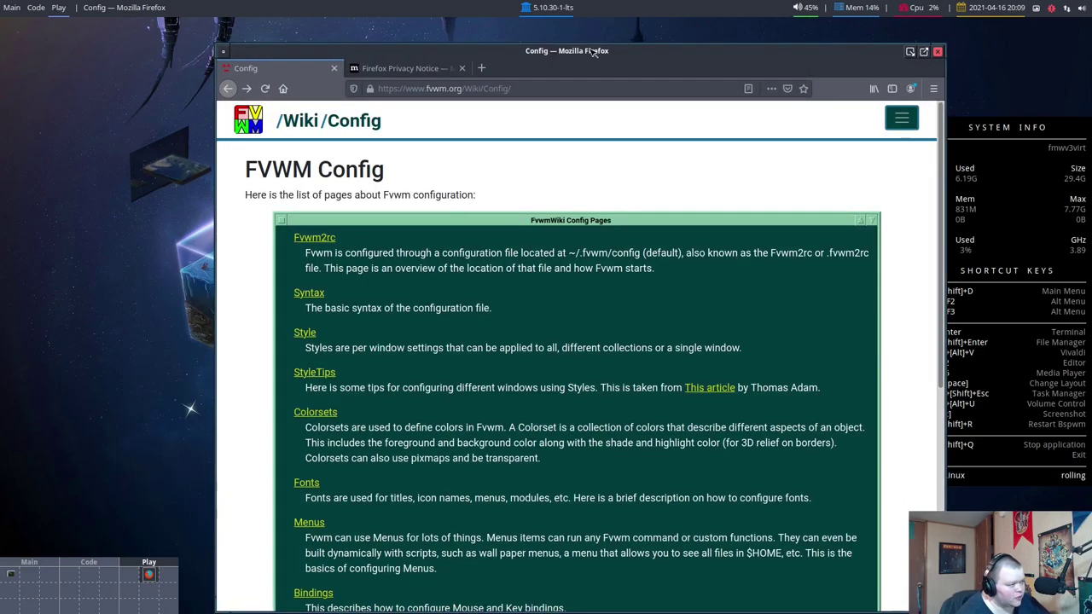
drag(595, 52, 638, 136)
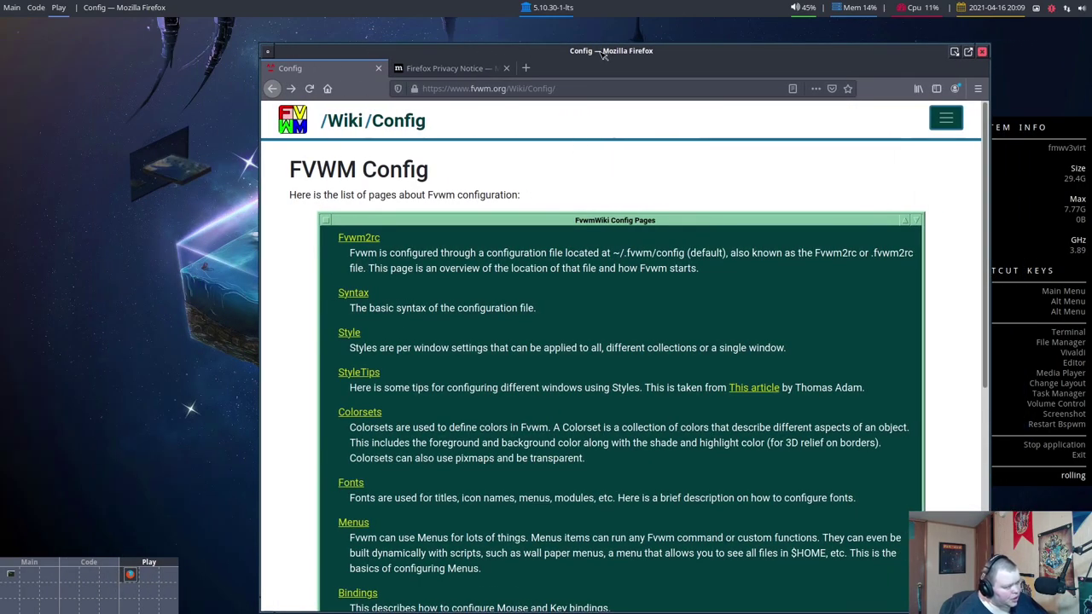
drag(603, 53, 674, 168)
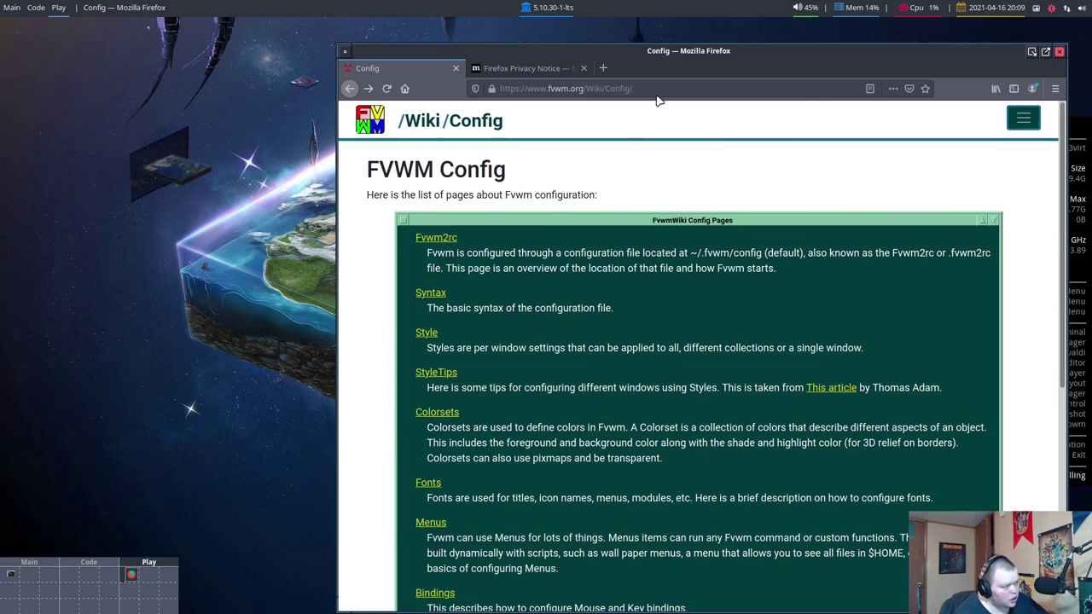
drag(660, 93, 386, 2)
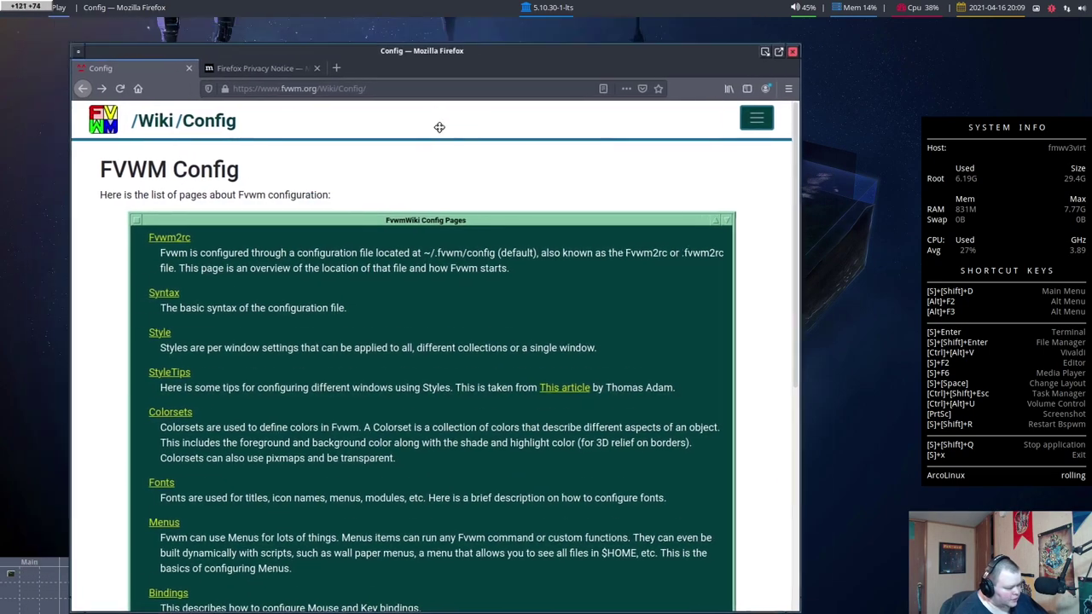
drag(443, 131, 554, 61)
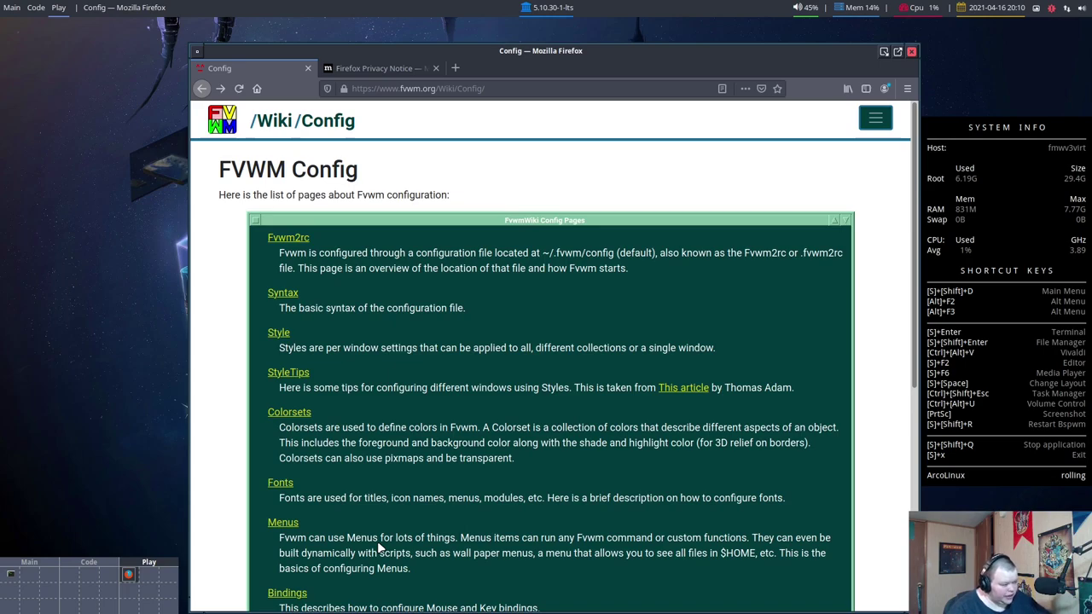
drag(571, 43, 572, 22)
Toggle Firefox's maximize button, return to its page via the pager, then hop to Main desk and back to Play
click(897, 31)
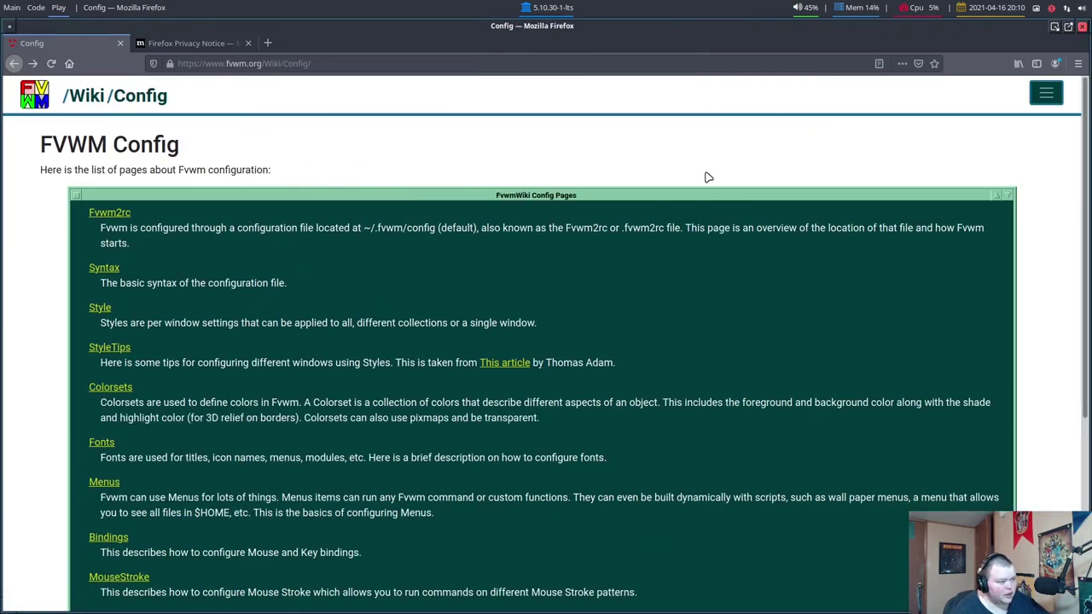
mouse_move(27, 607)
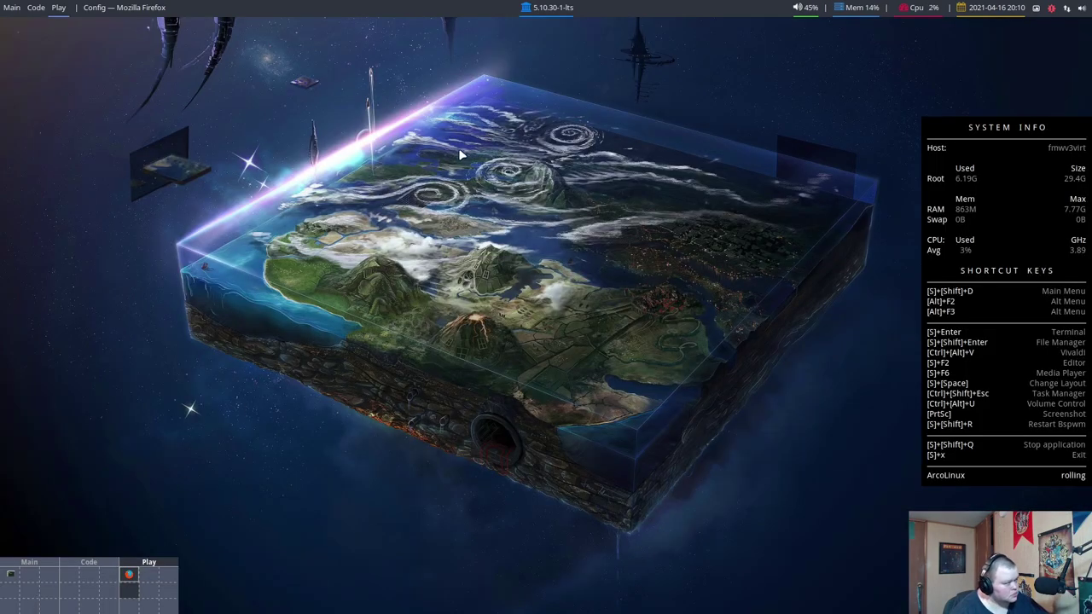
click(128, 577)
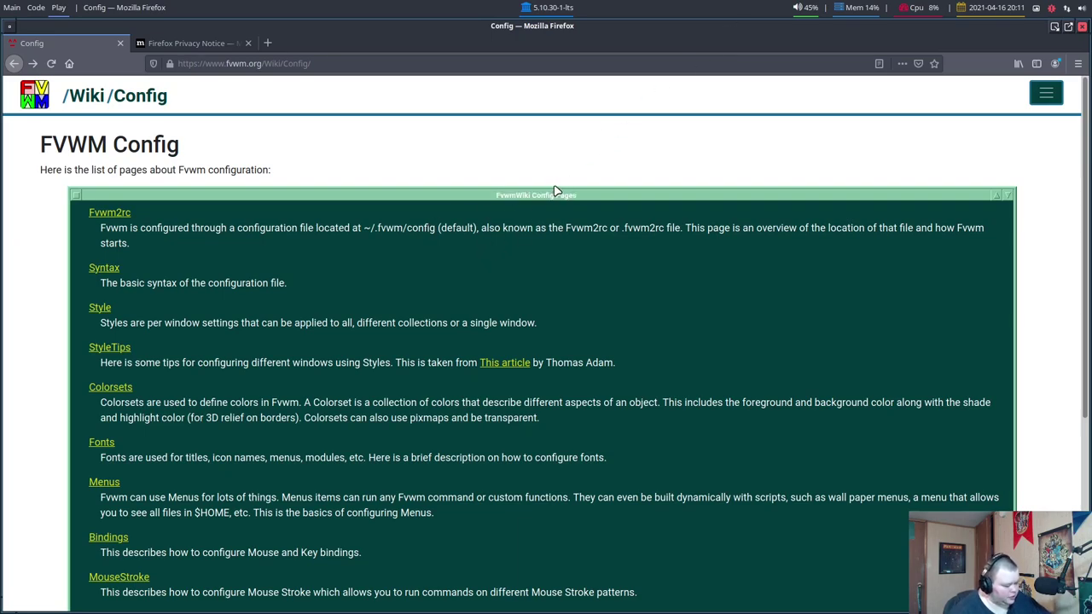
key(super+1)
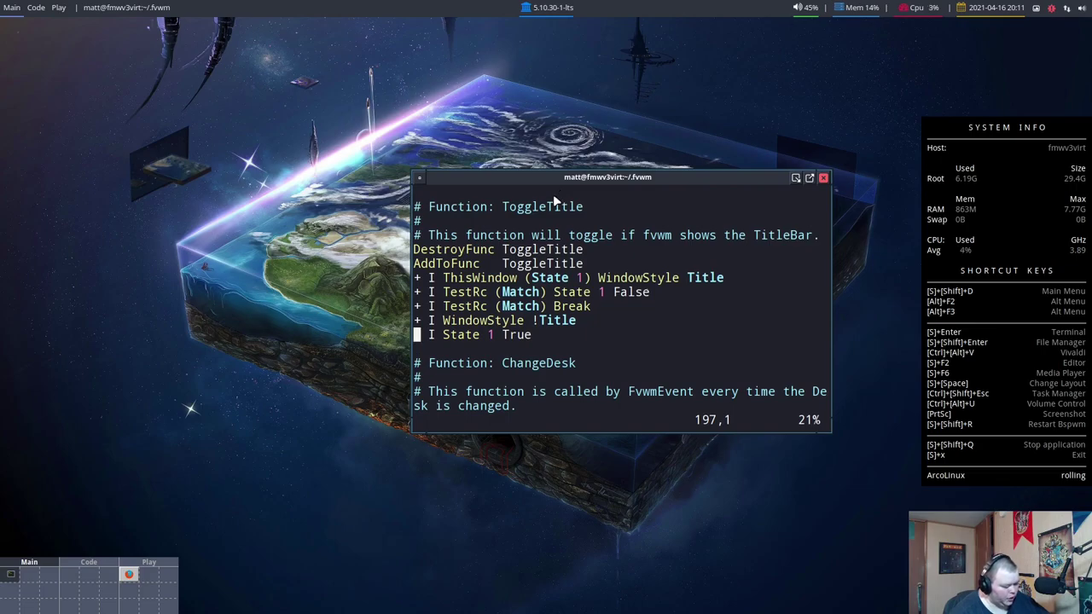
key(super+3)
click(1068, 27)
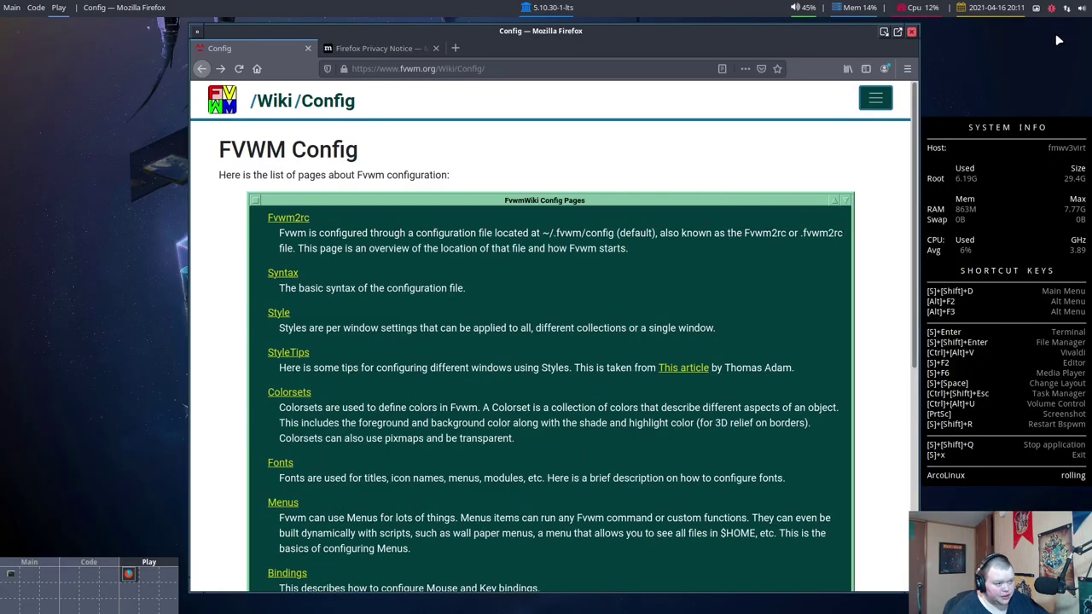